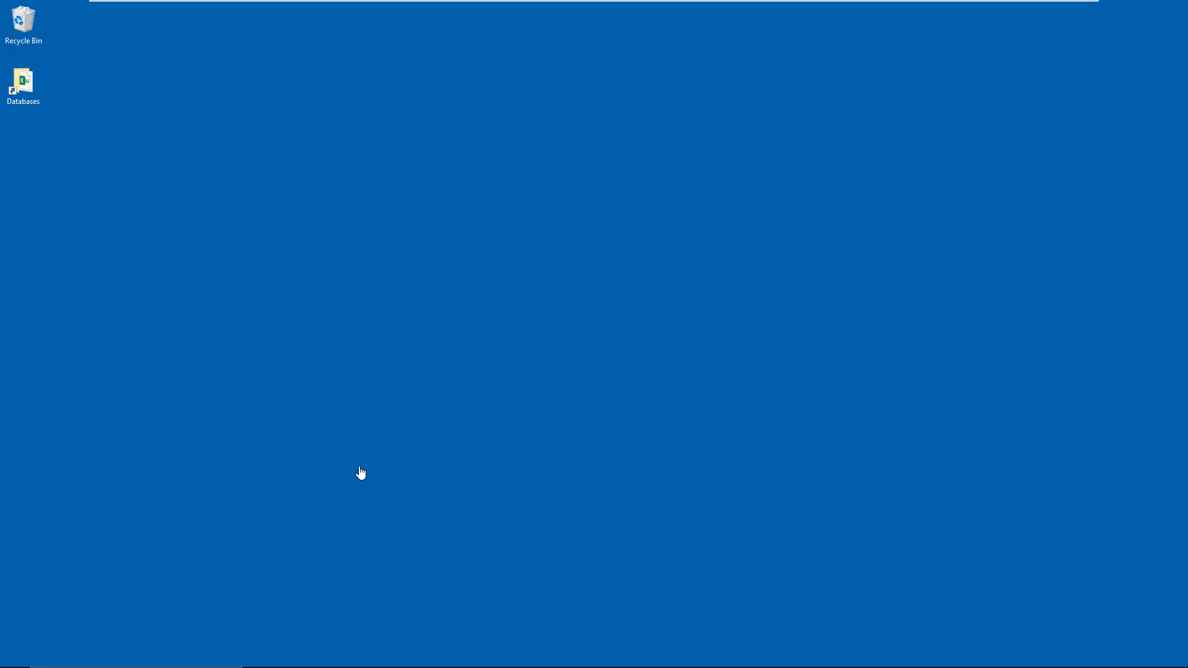
Create a new Microsoft Access database named Captions on the desktop
right_click(26, 132)
mouse_move(84, 247)
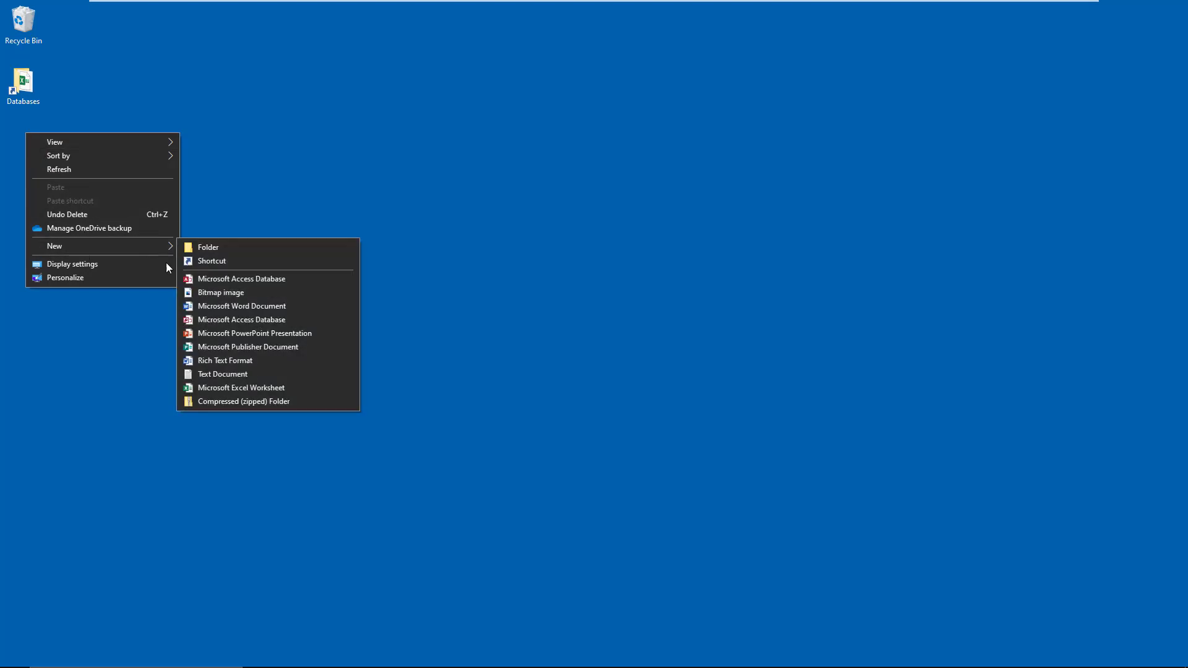
left_click(231, 278)
type("Captions")
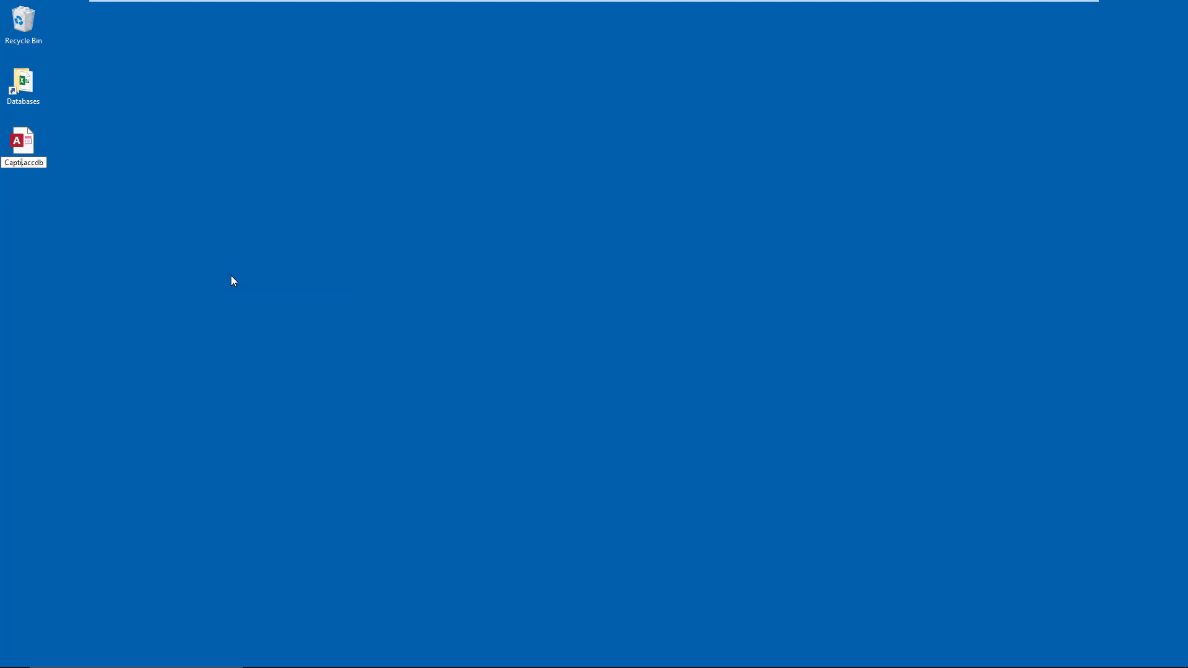
key("Return")
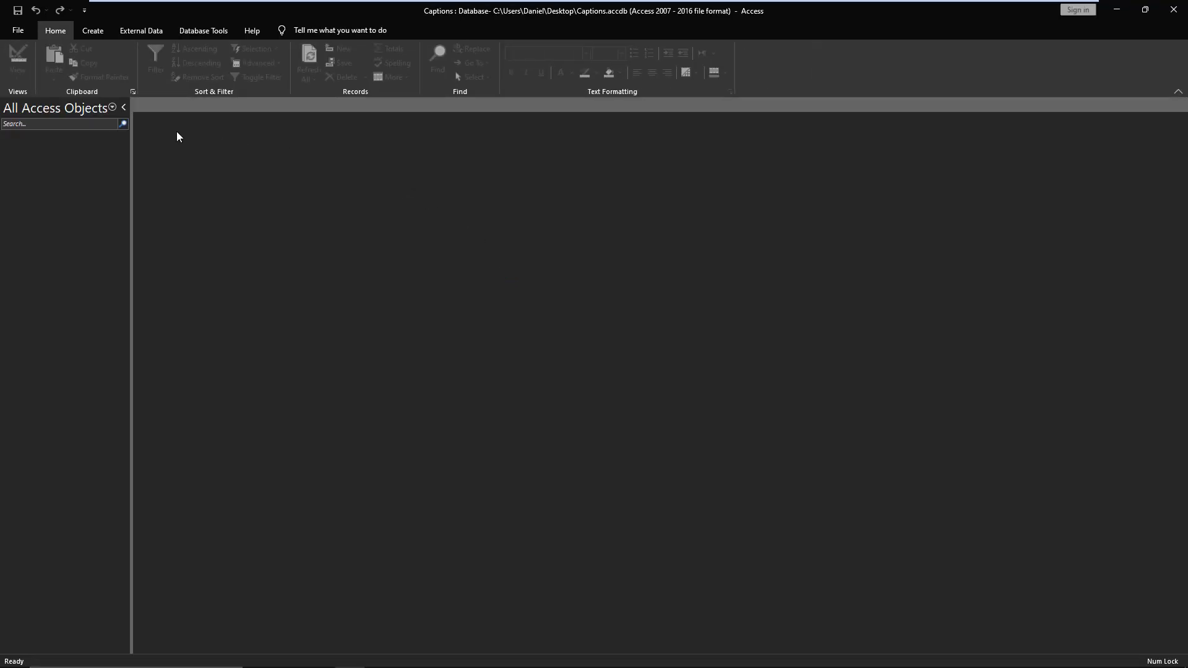
Add the Contacts application part to the database
left_click(102, 38)
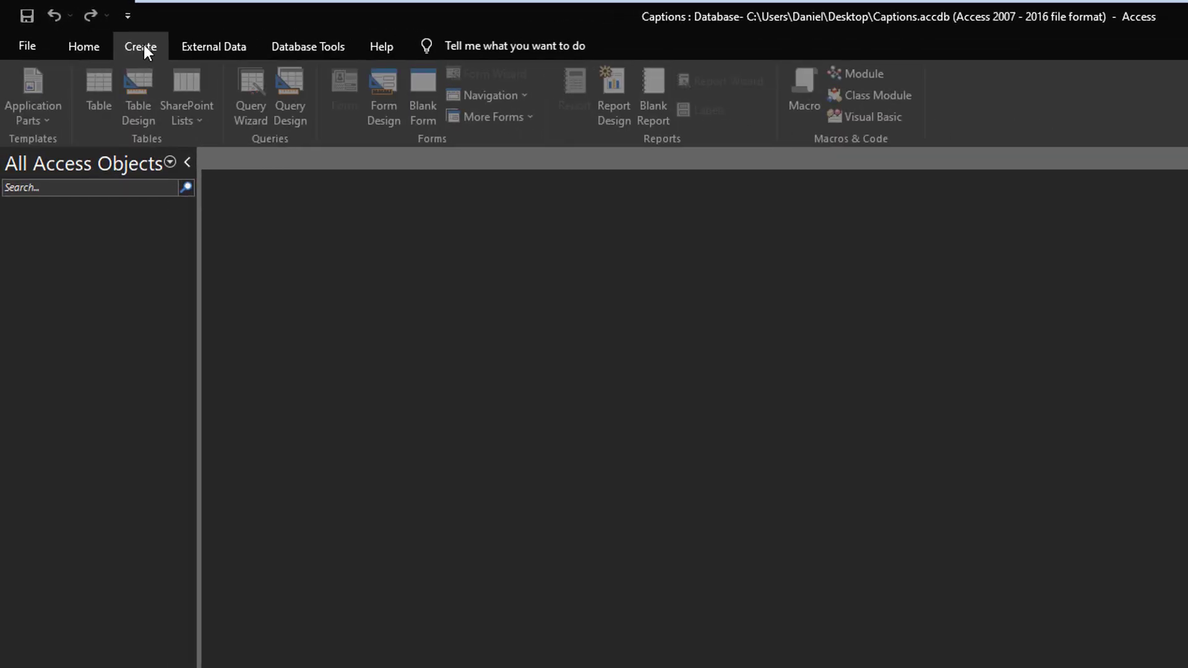
left_click(44, 90)
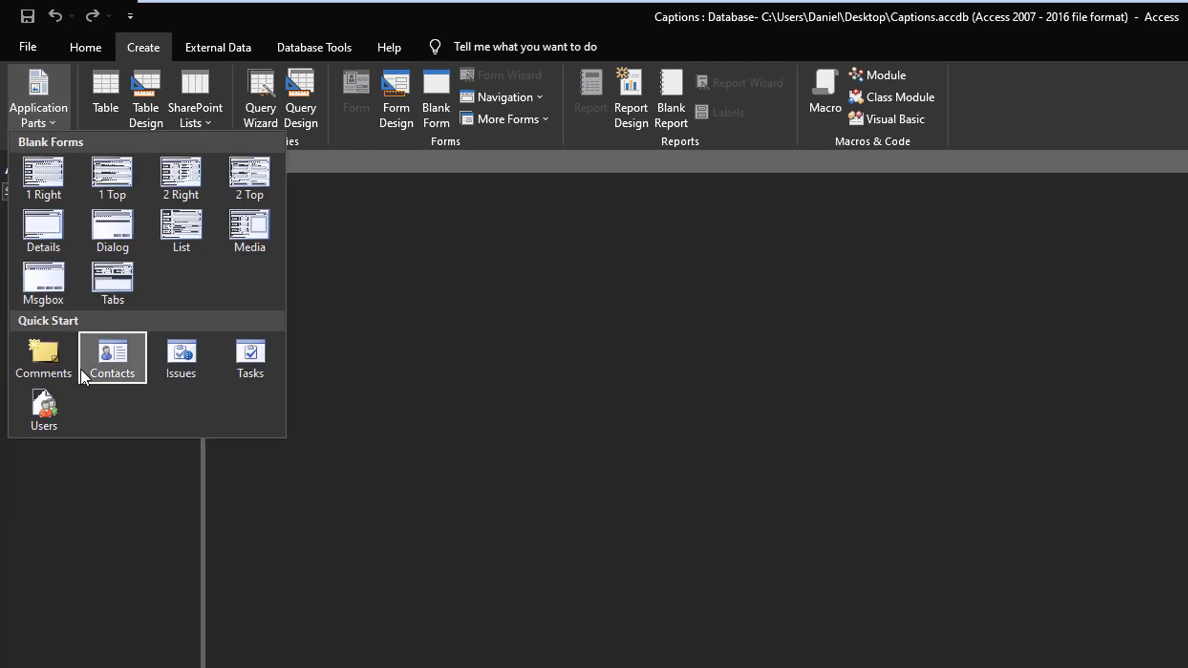
left_click(110, 365)
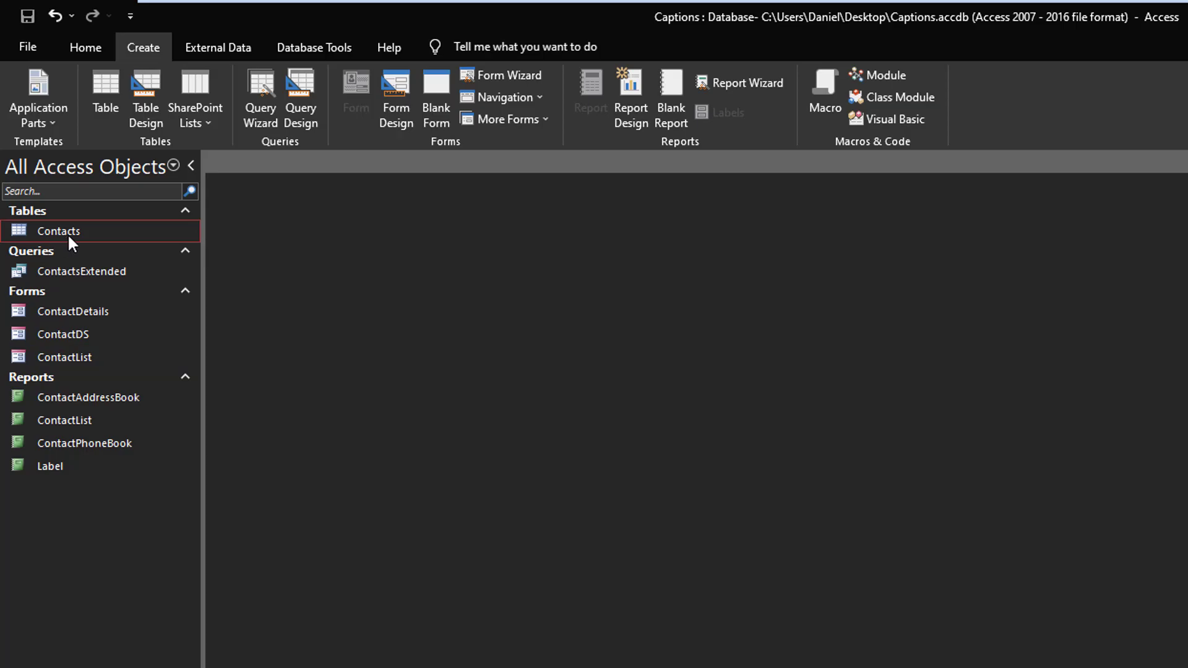
right_click(68, 233)
left_click(117, 268)
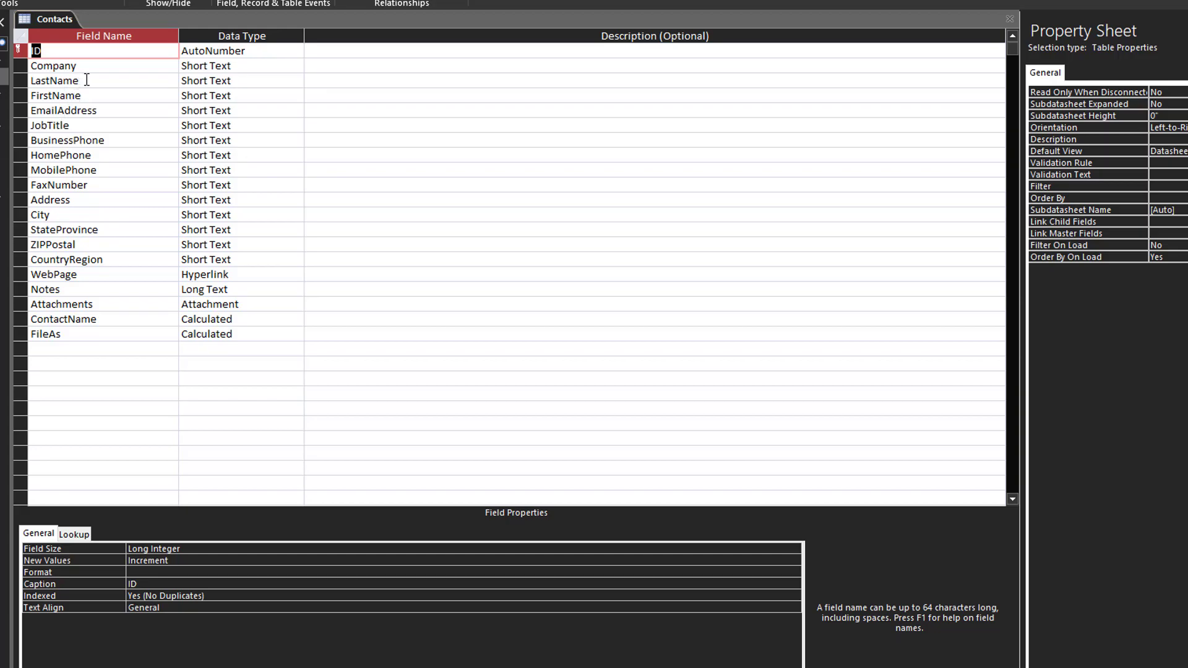
left_click(87, 80)
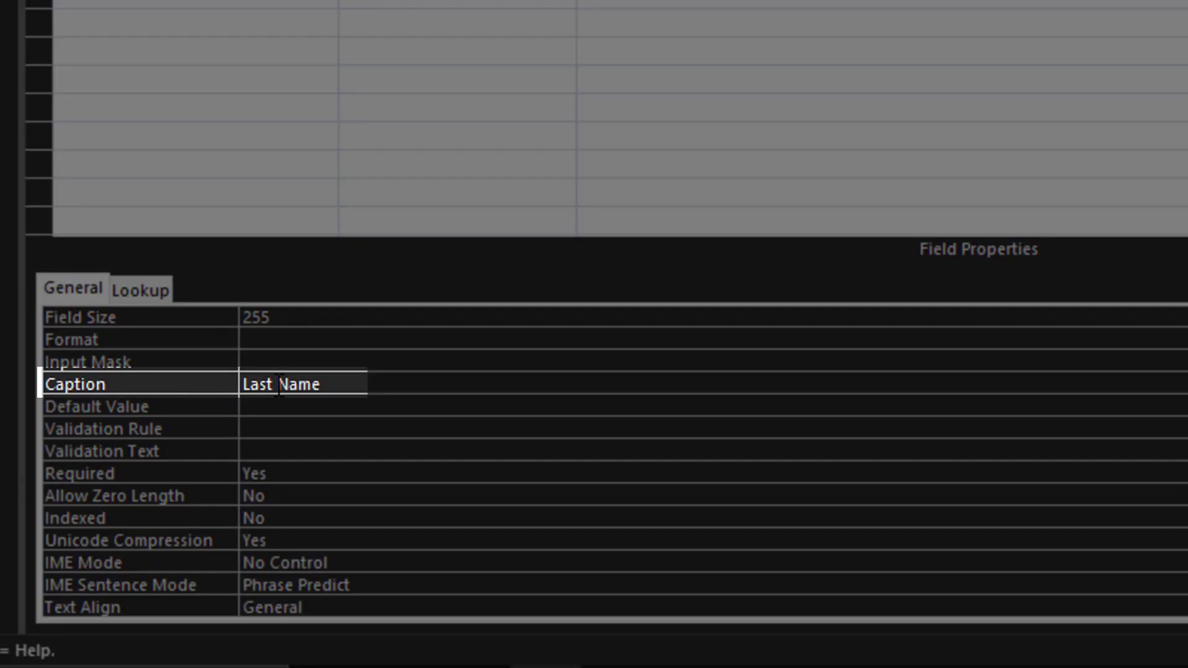
left_click(277, 386)
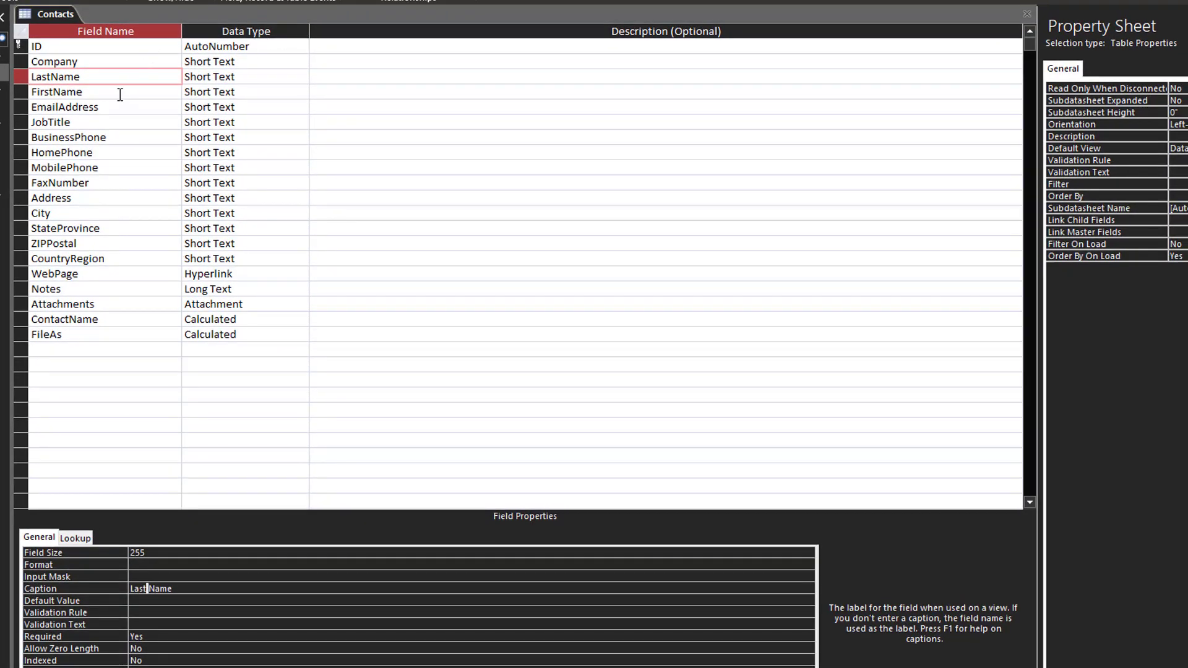
left_click(120, 94)
left_click(121, 108)
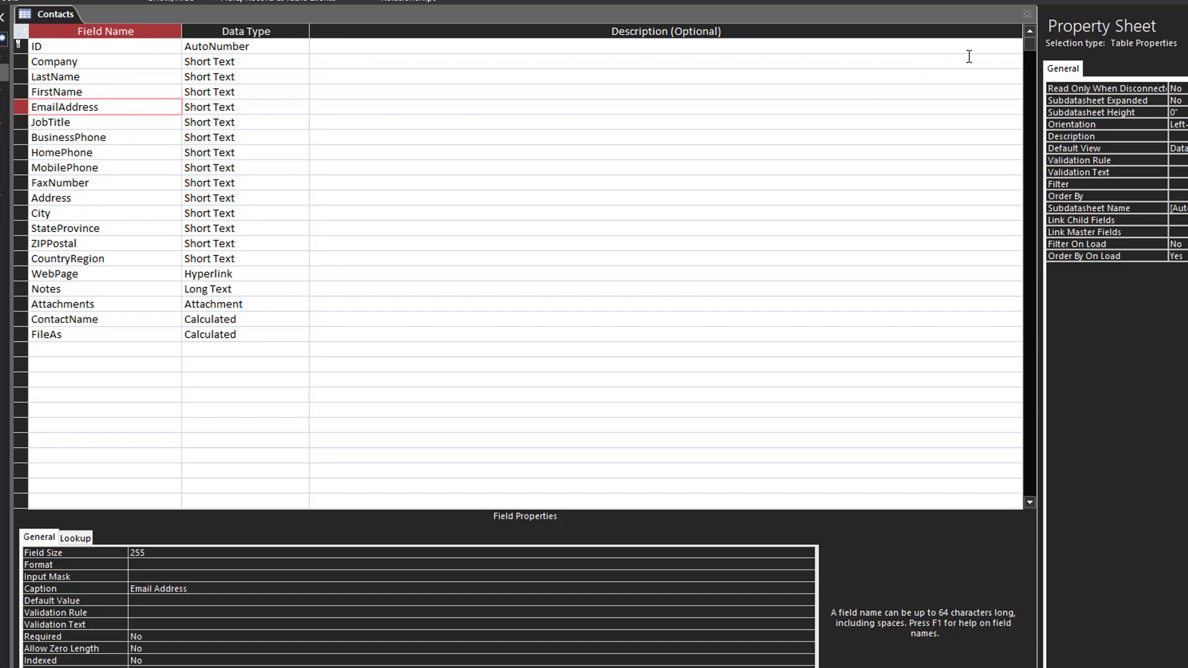
left_click(1033, 18)
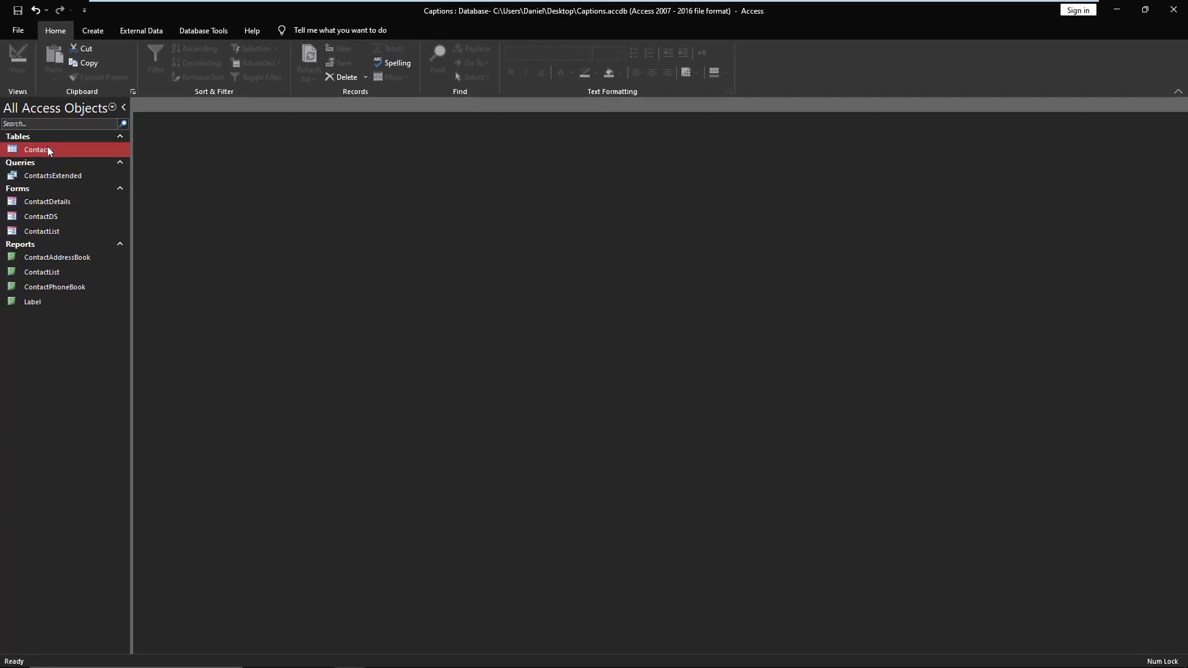
double_click(49, 152)
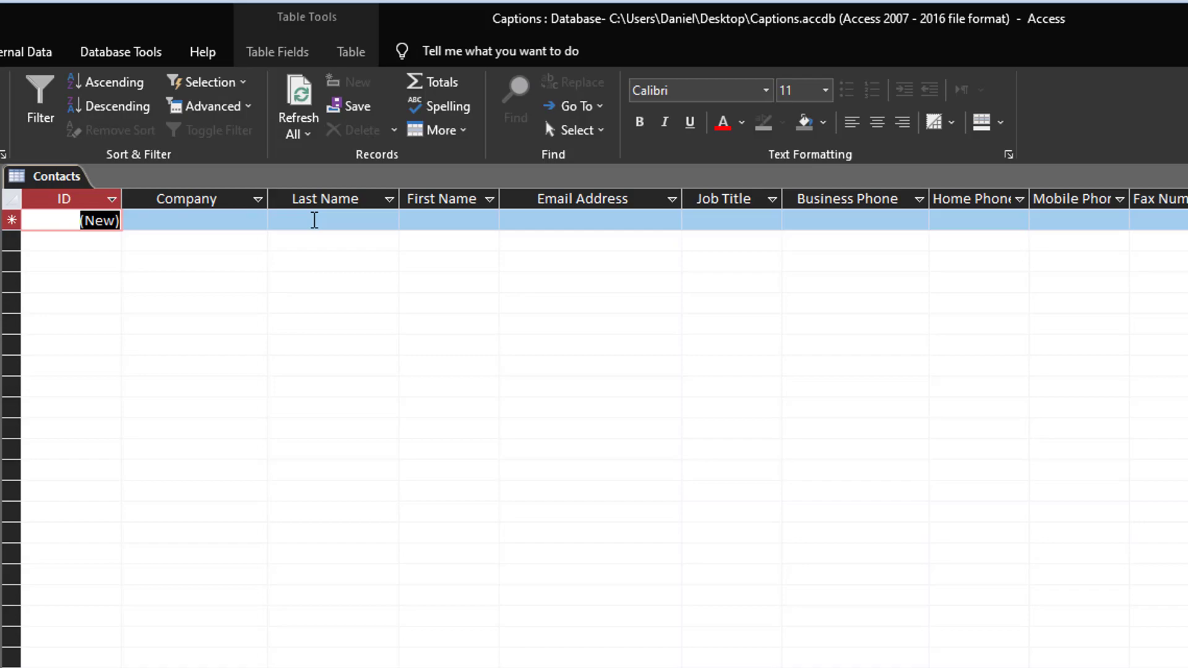
key("ctrl+w")
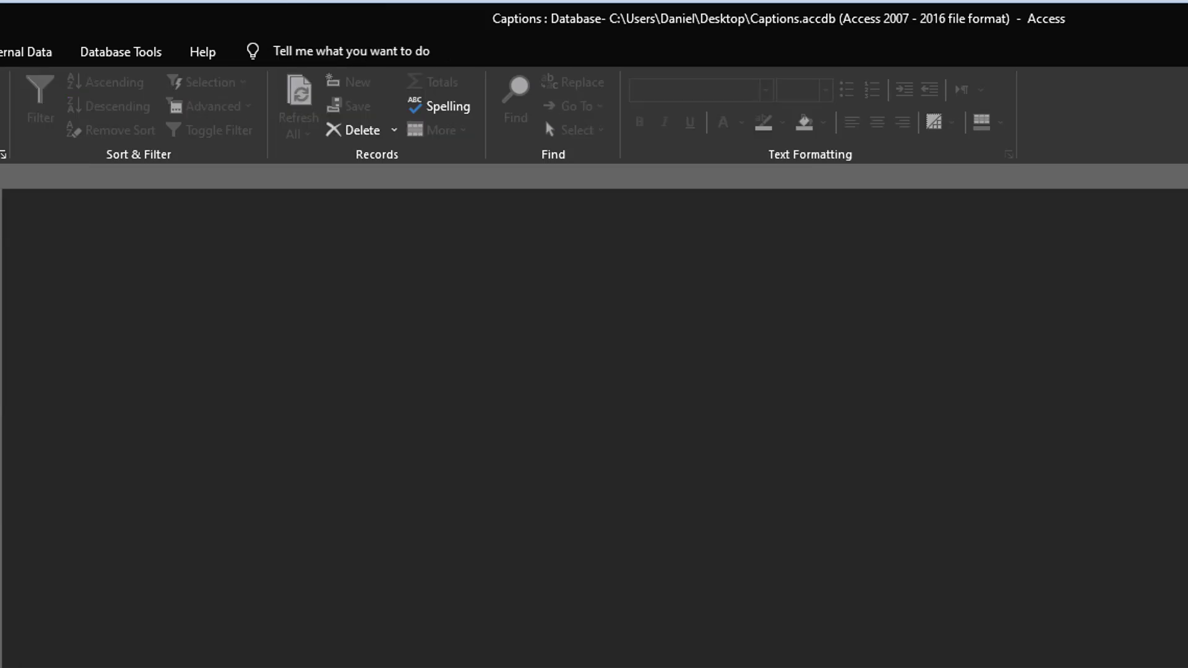
Start a blank design form with its record source set to the Contacts table
left_click(0, 52)
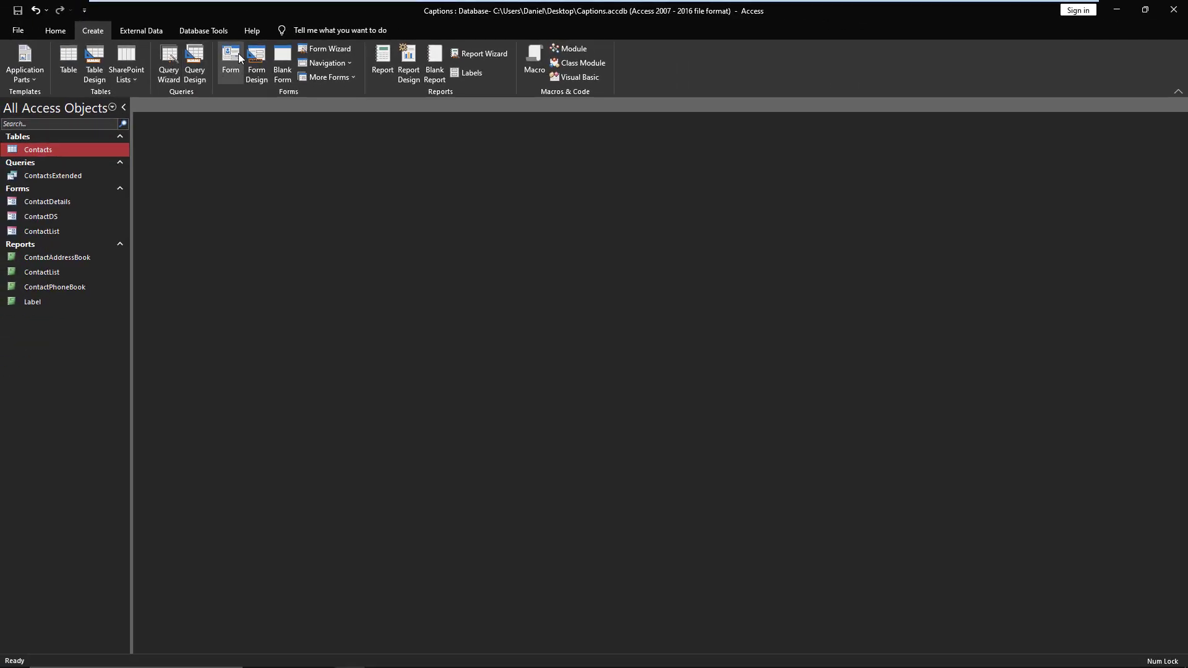
left_click(259, 59)
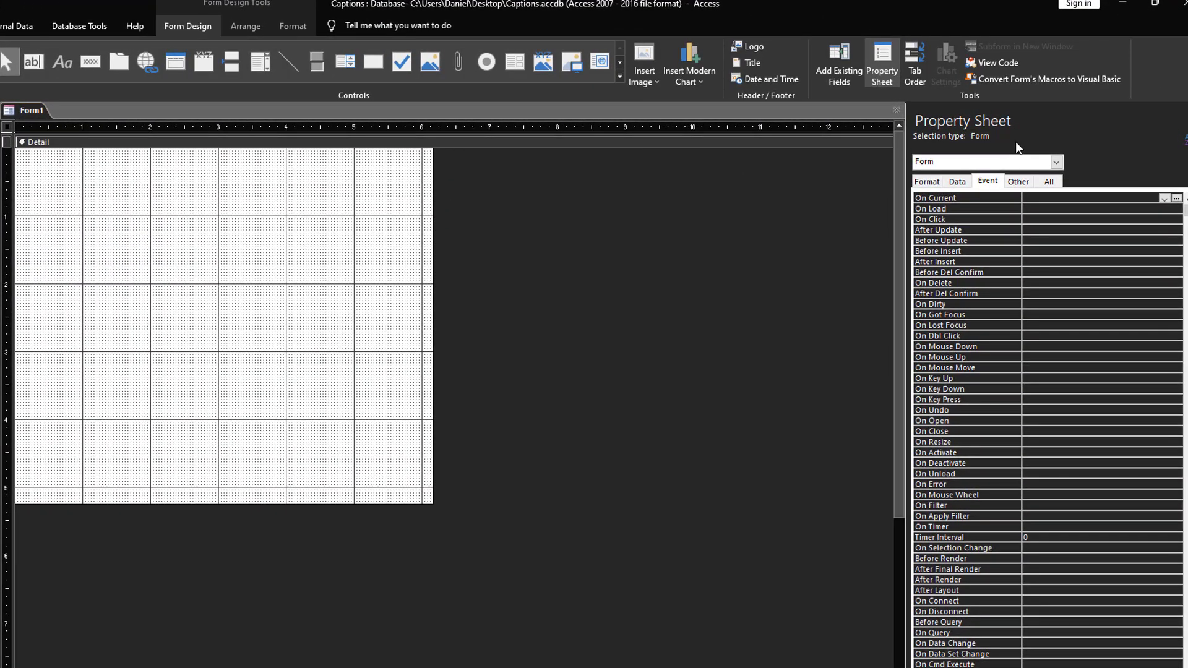
left_click(957, 181)
left_click(1176, 198)
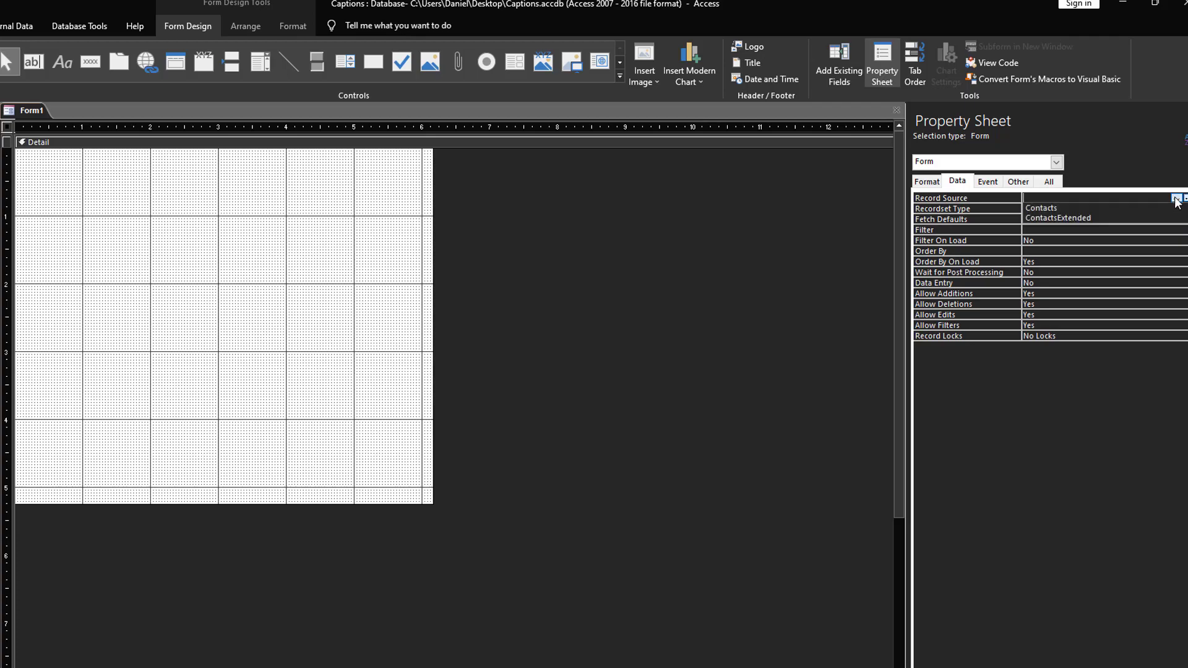
left_click(1119, 209)
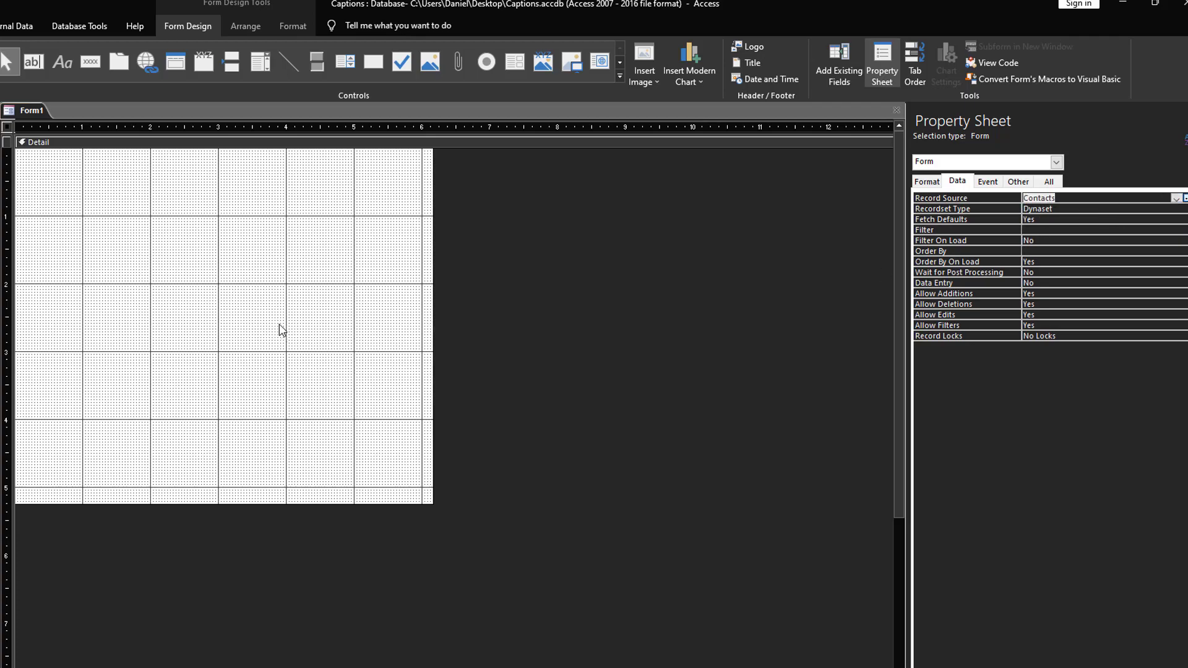
Place the LastName field on the form, check its auto 'Last Name' label, then close the form
left_click(842, 69)
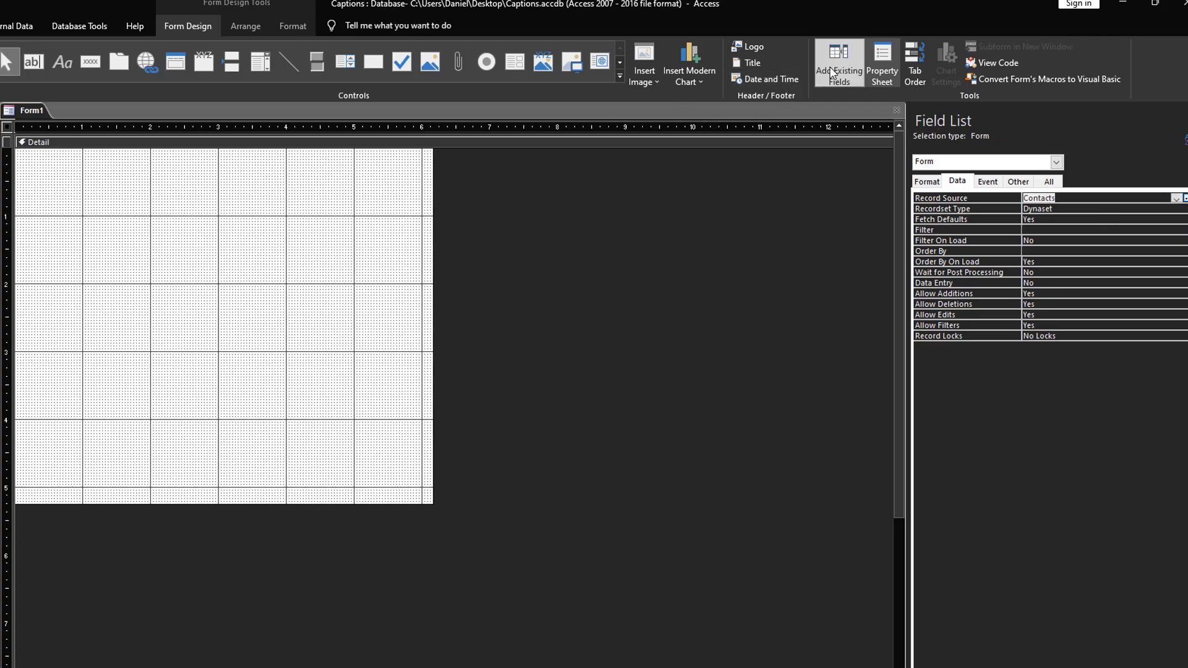
left_click_drag(944, 194, 147, 190)
left_click(112, 181)
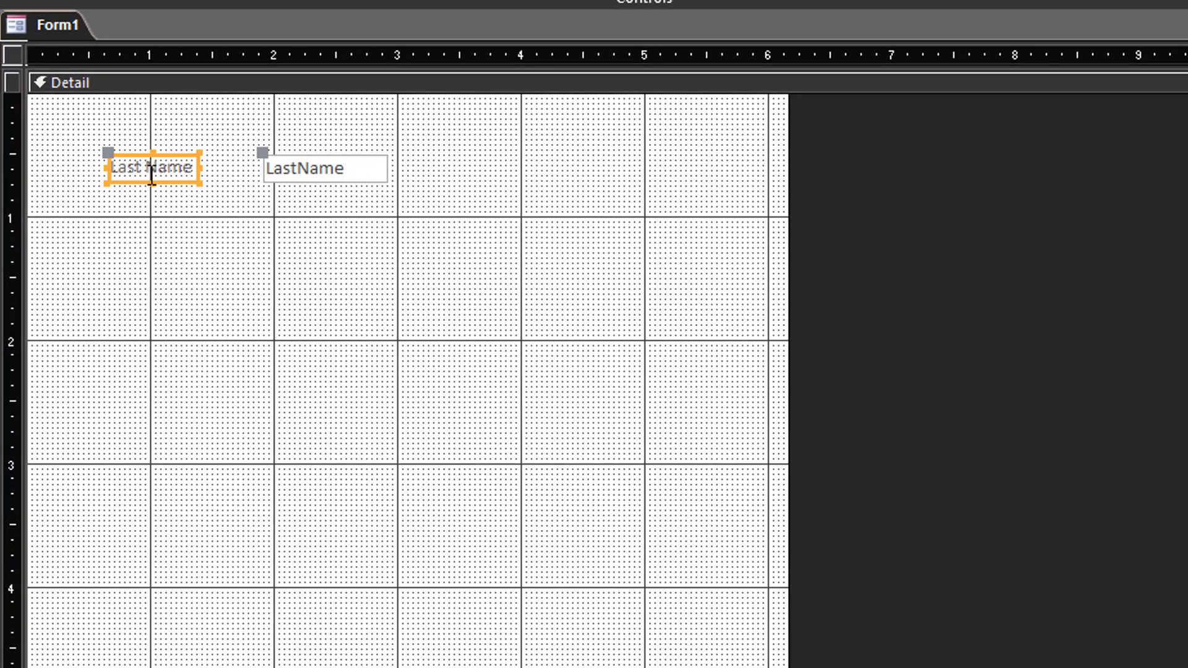
left_click(150, 169)
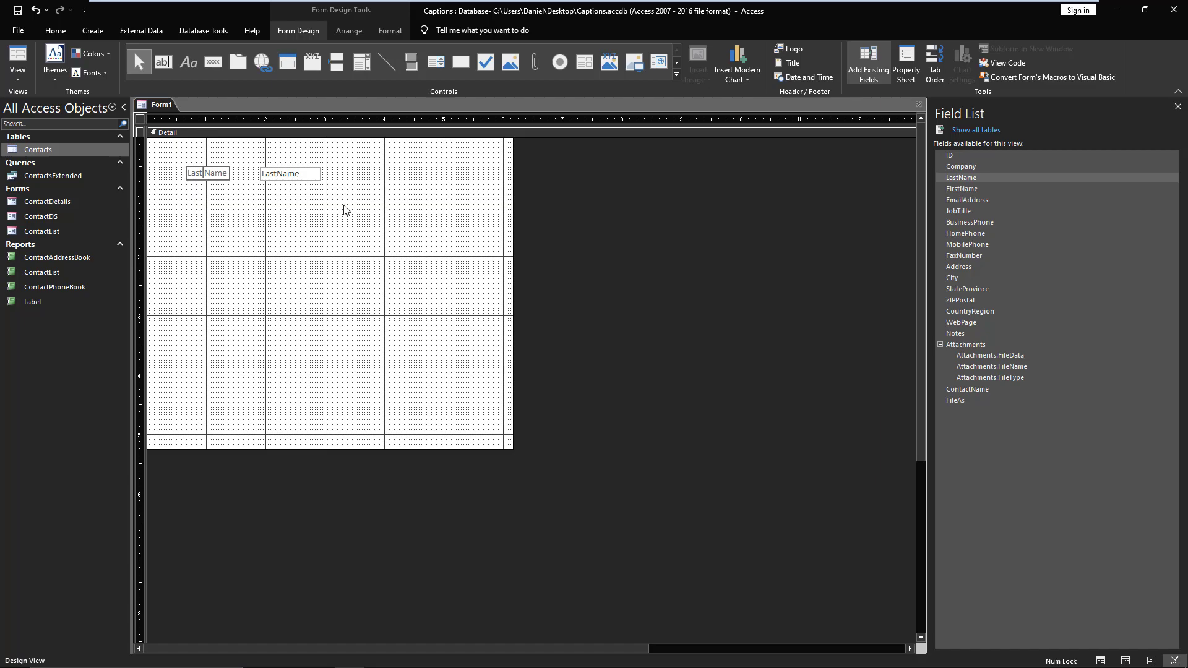
left_click(918, 105)
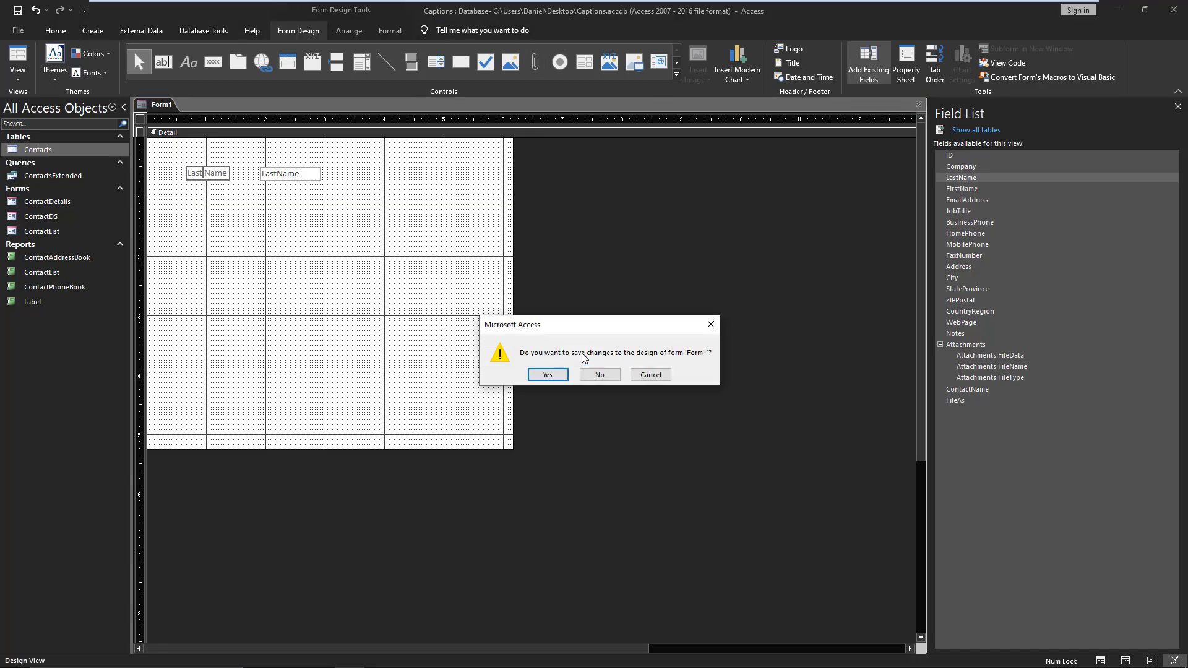
Answer No to discard Form1 without saving
left_click(601, 377)
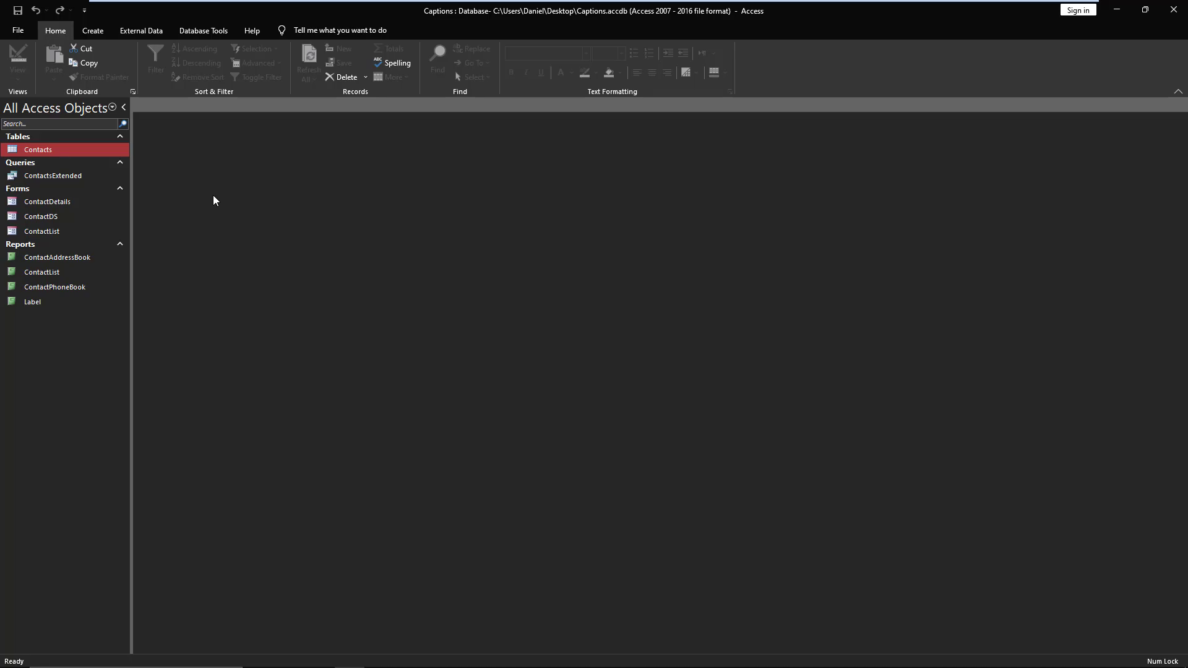
Start a query design on Contacts and add Company, LastName and FirstName to the grid
left_click(96, 30)
left_click(193, 71)
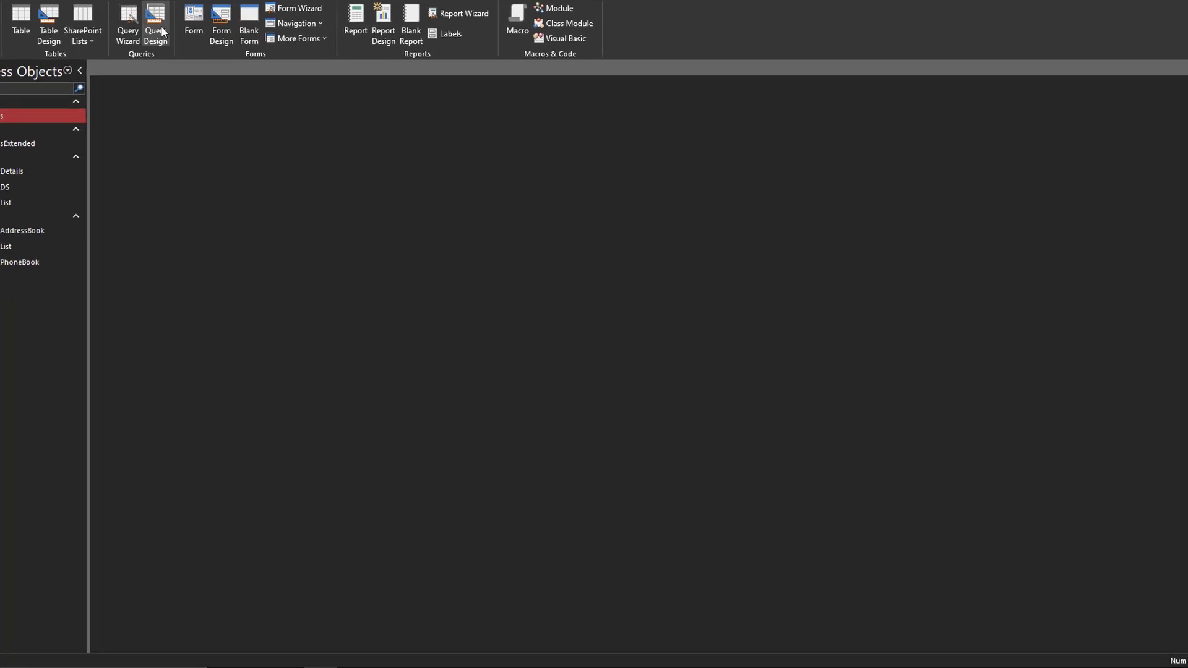
double_click(509, 350)
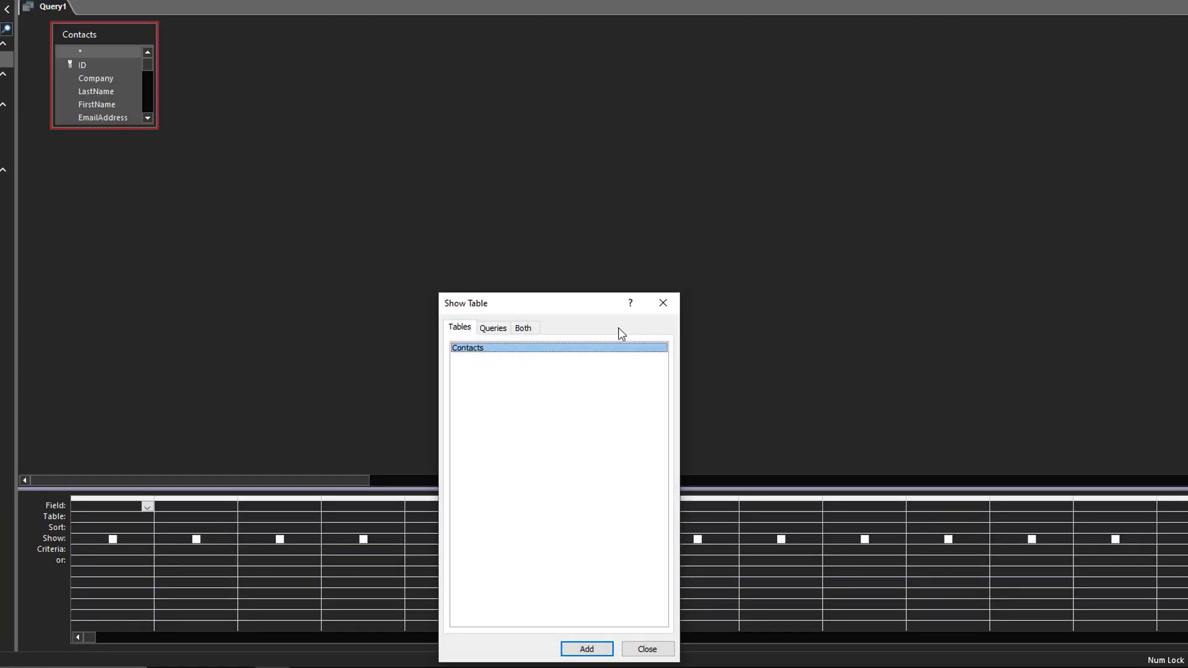
left_click(662, 303)
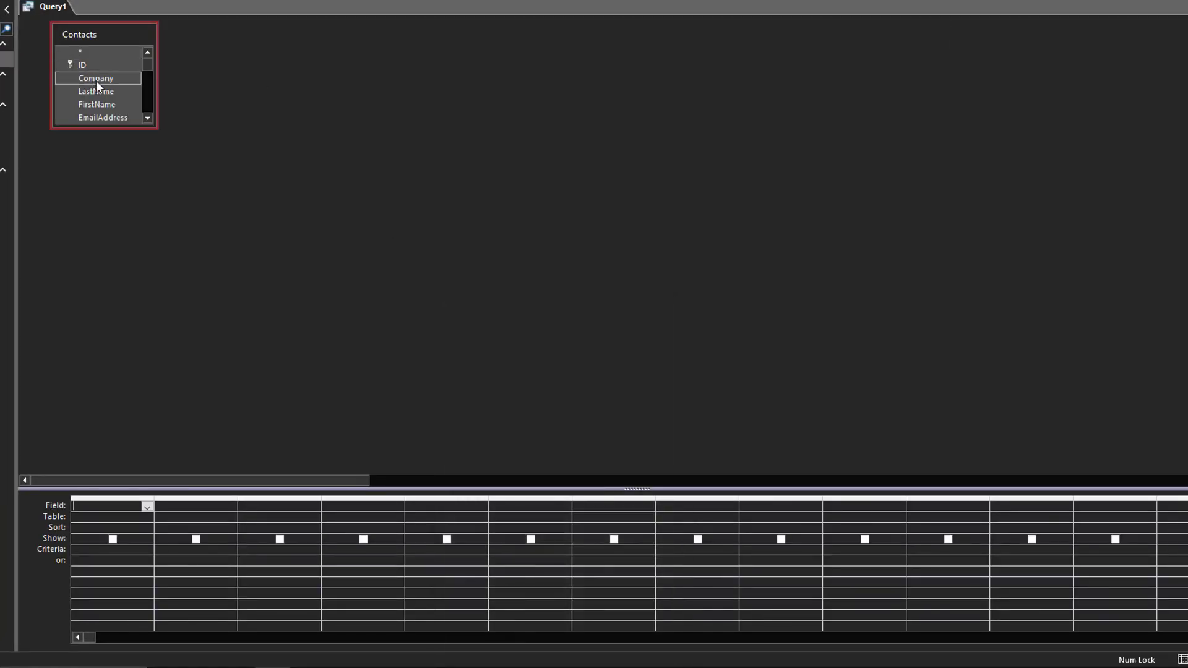
left_click(95, 105)
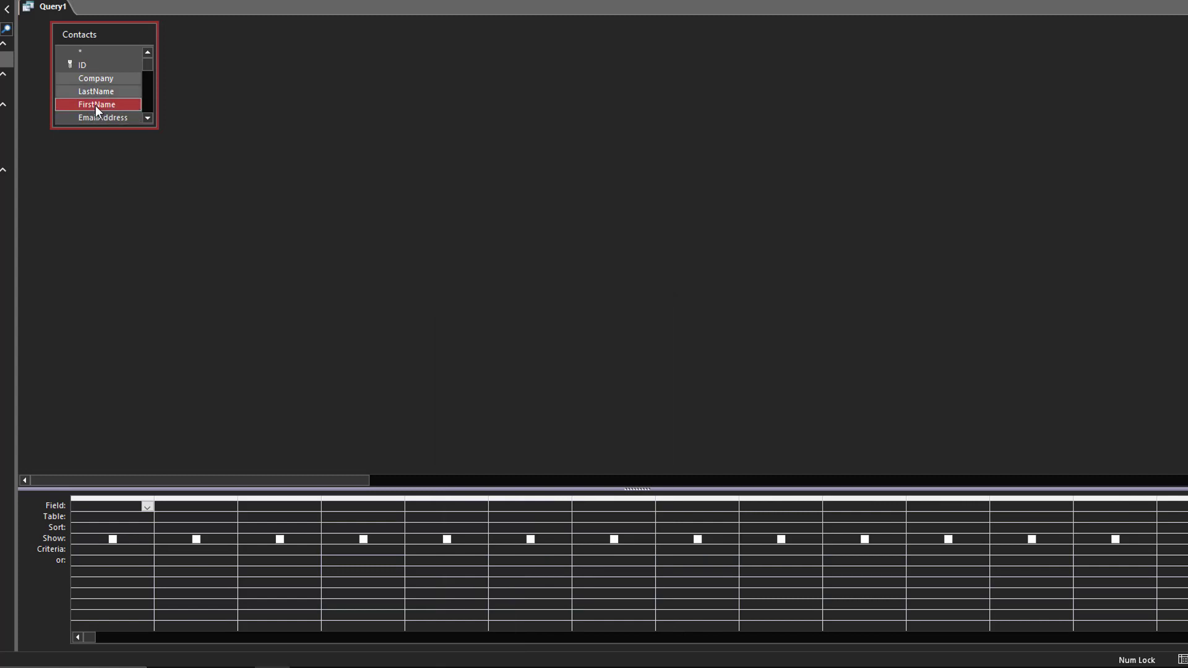
left_click(98, 79, "shift")
left_click_drag(98, 77, 121, 503)
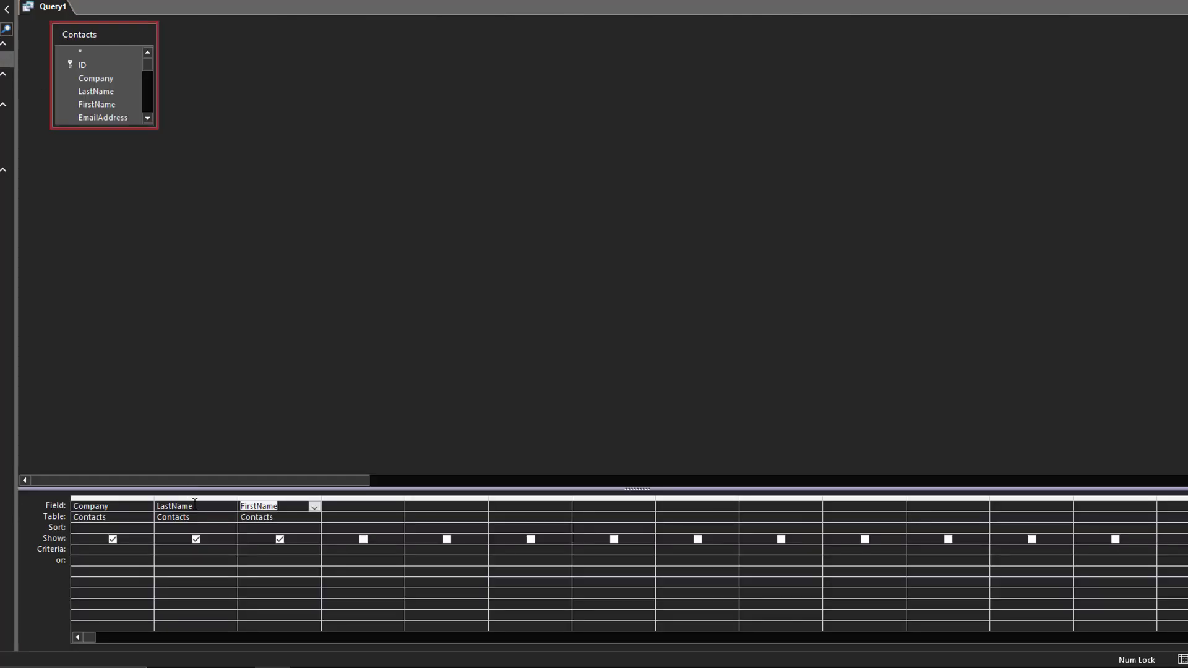
Prefix the LastName field with the alias 'Contact Last Name:'
left_click(211, 508)
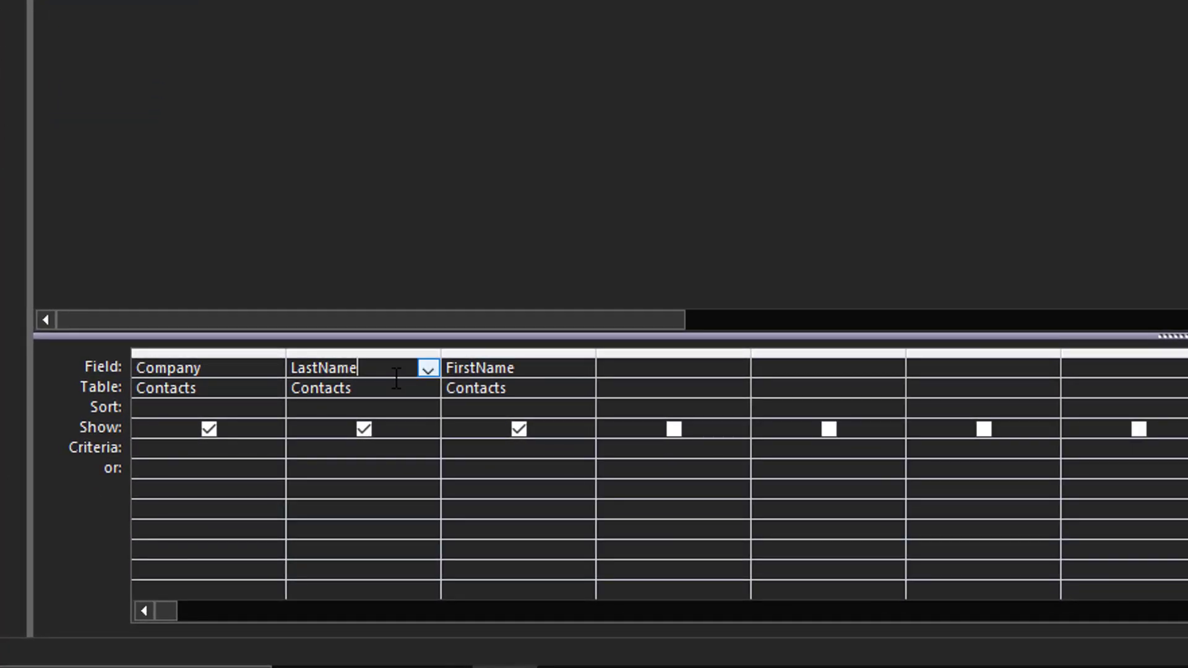
key("Home")
type("Co")
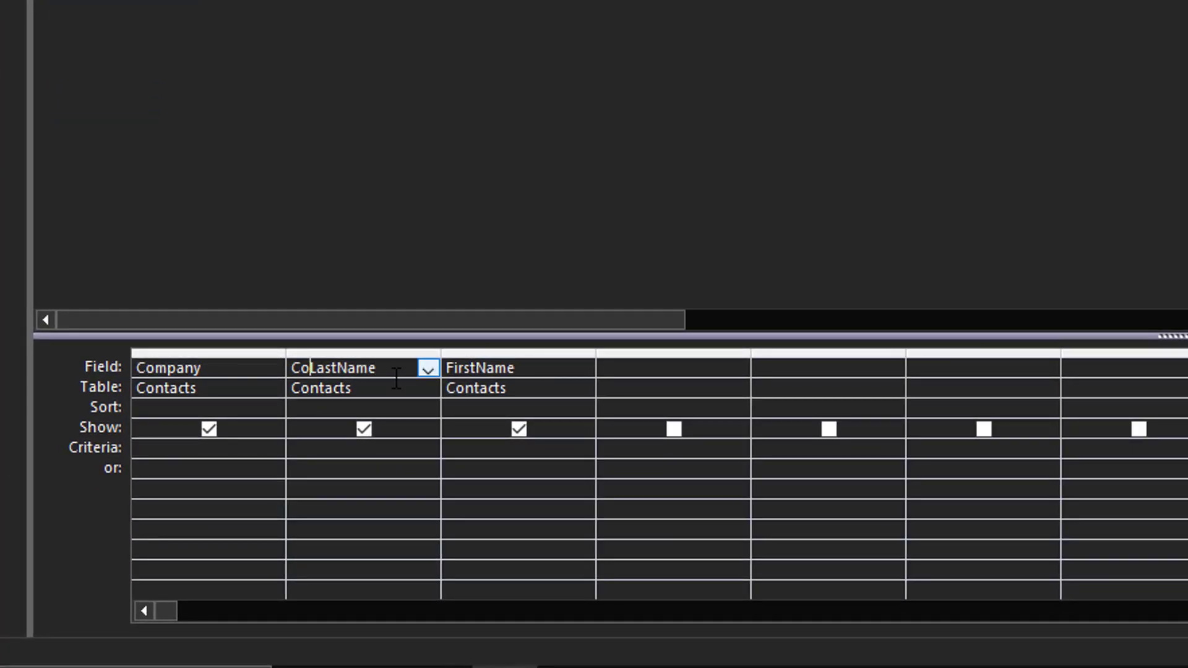
type("ntact ")
type("Last Name")
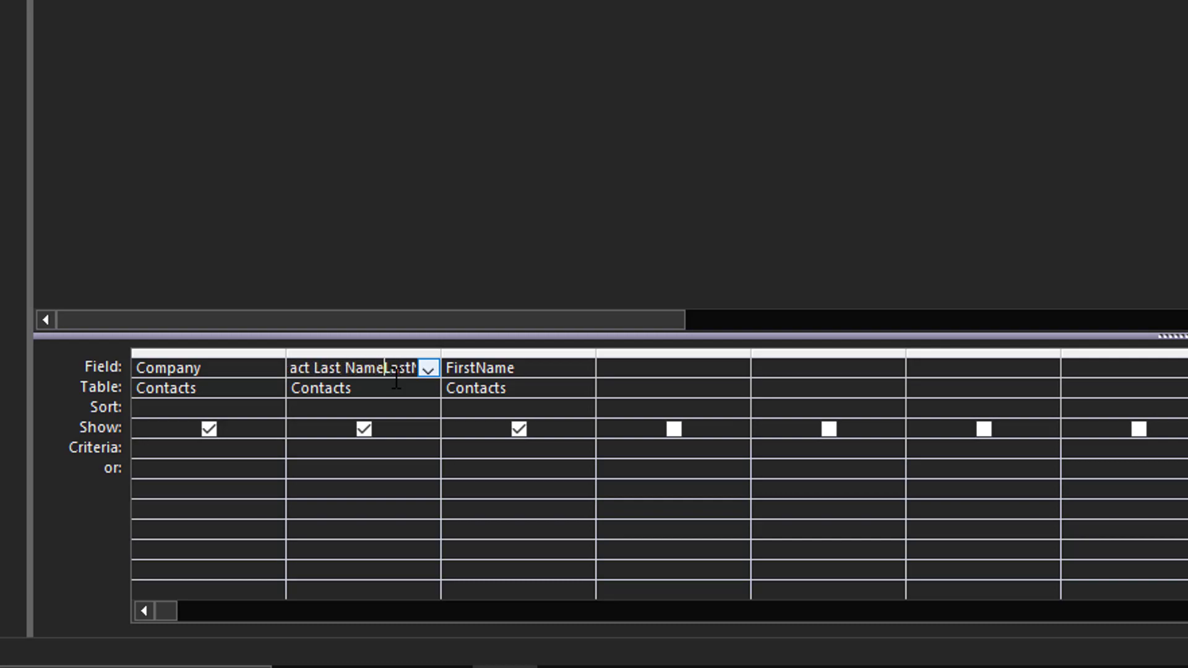
type(":")
left_click(391, 521)
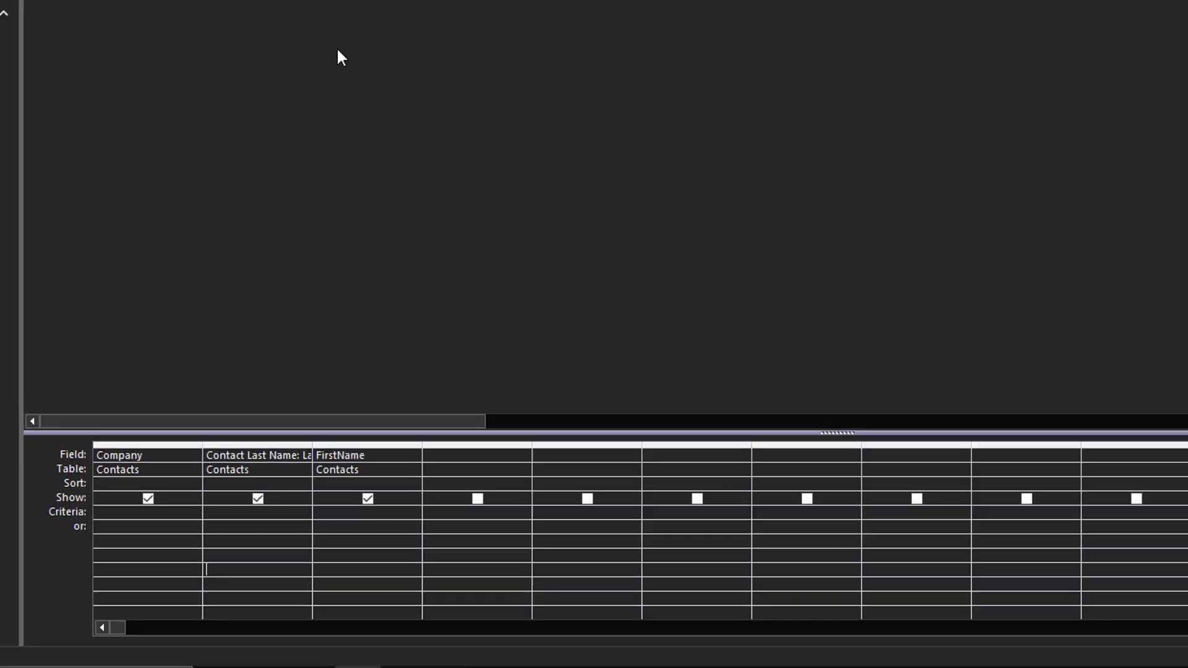
In SQL View, replace the alias 'Contact Last Name' with 'Last Name' and run the query
right_click(338, 52)
left_click(382, 72)
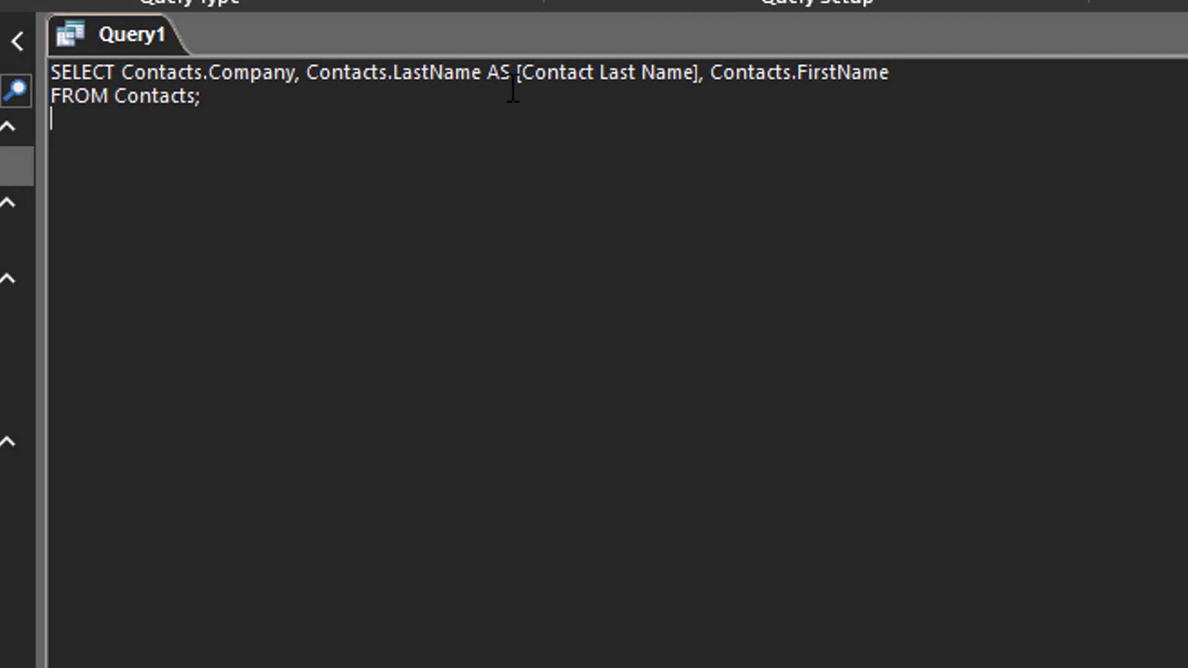
left_click_drag(521, 73, 689, 80)
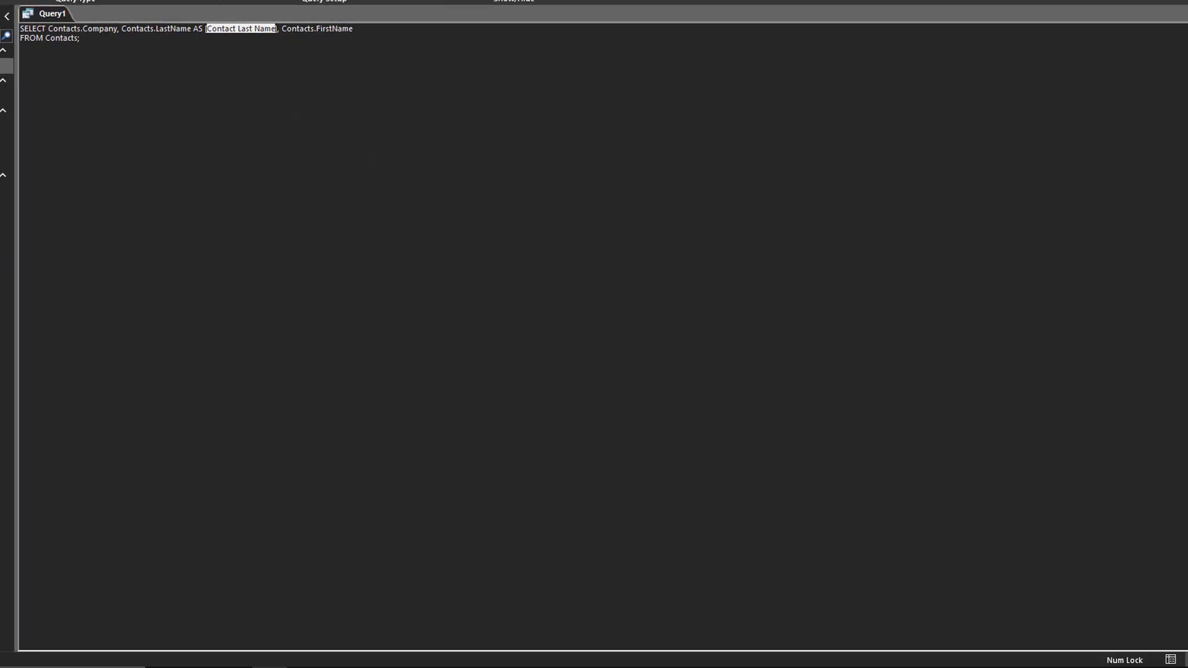
type("Last Name")
left_click(1170, 659)
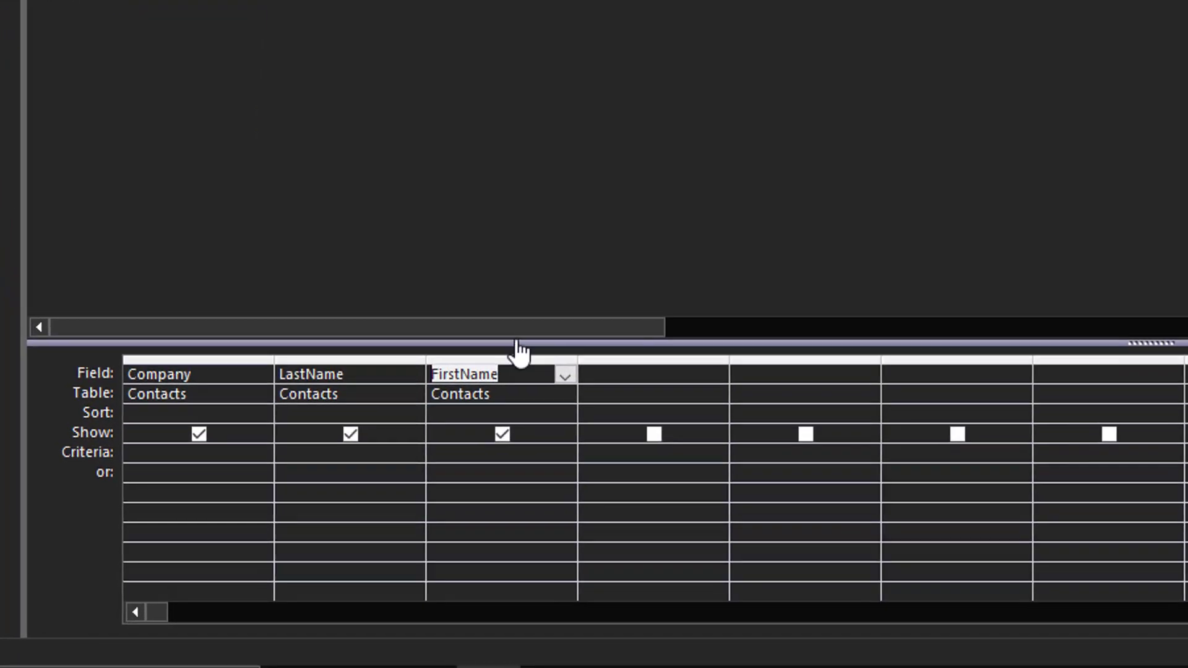
Change the FirstName field to Contact First Name: [FirstName] & "" and widen its result column
key("F2")
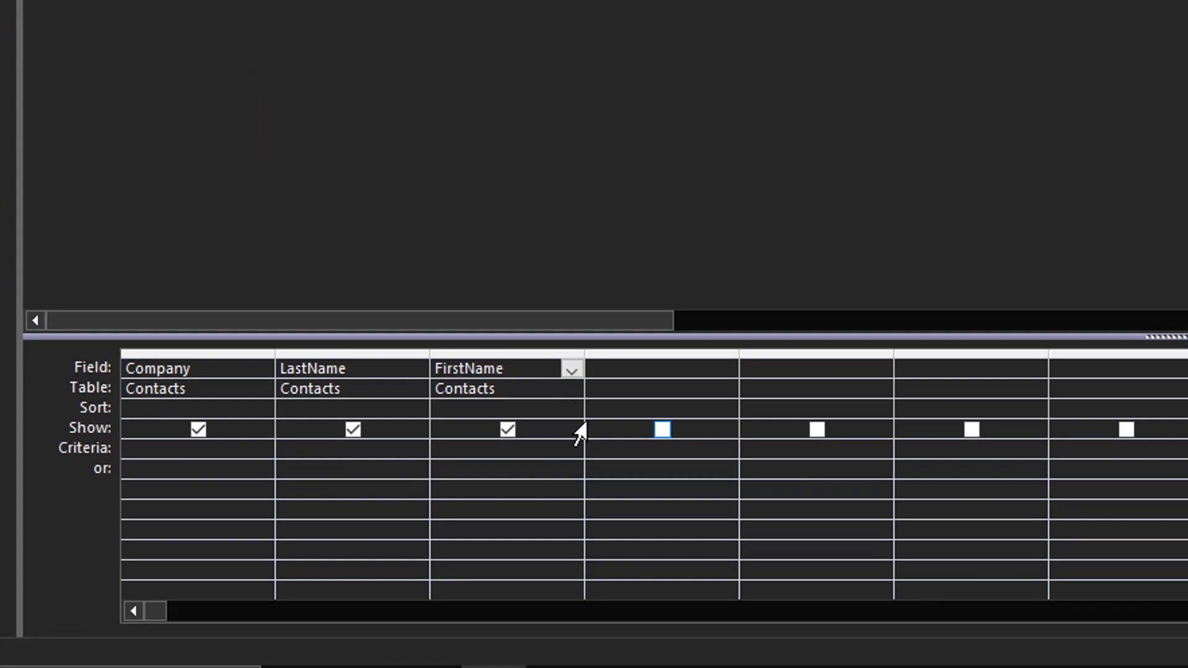
type("Contact ")
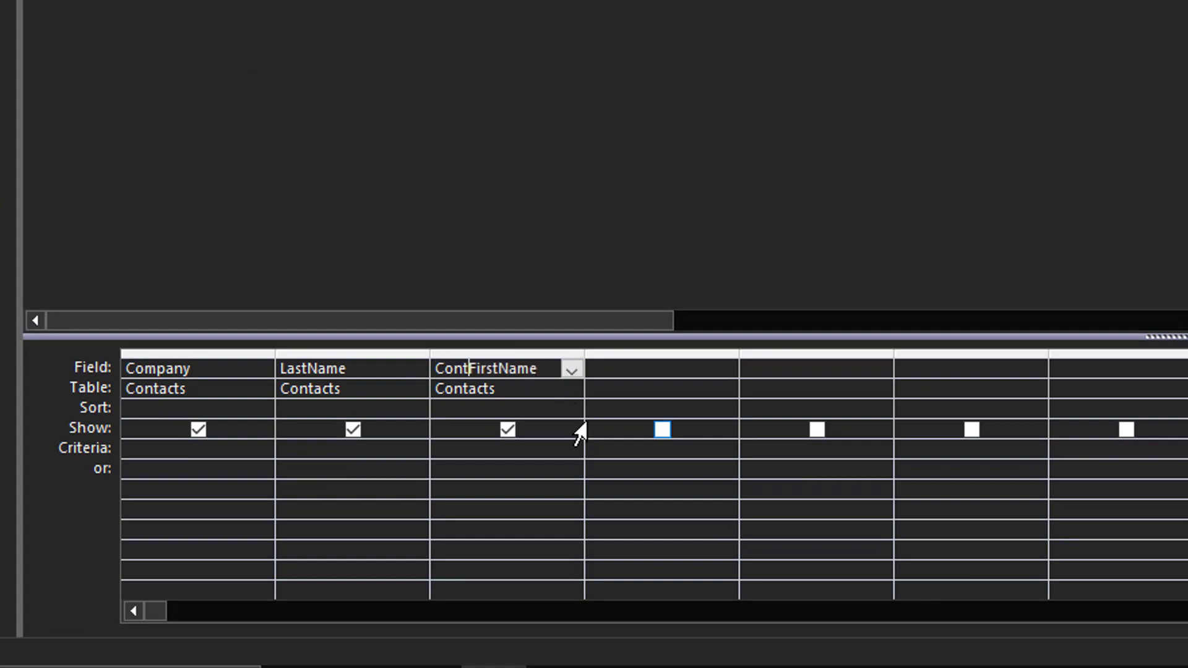
type("First N")
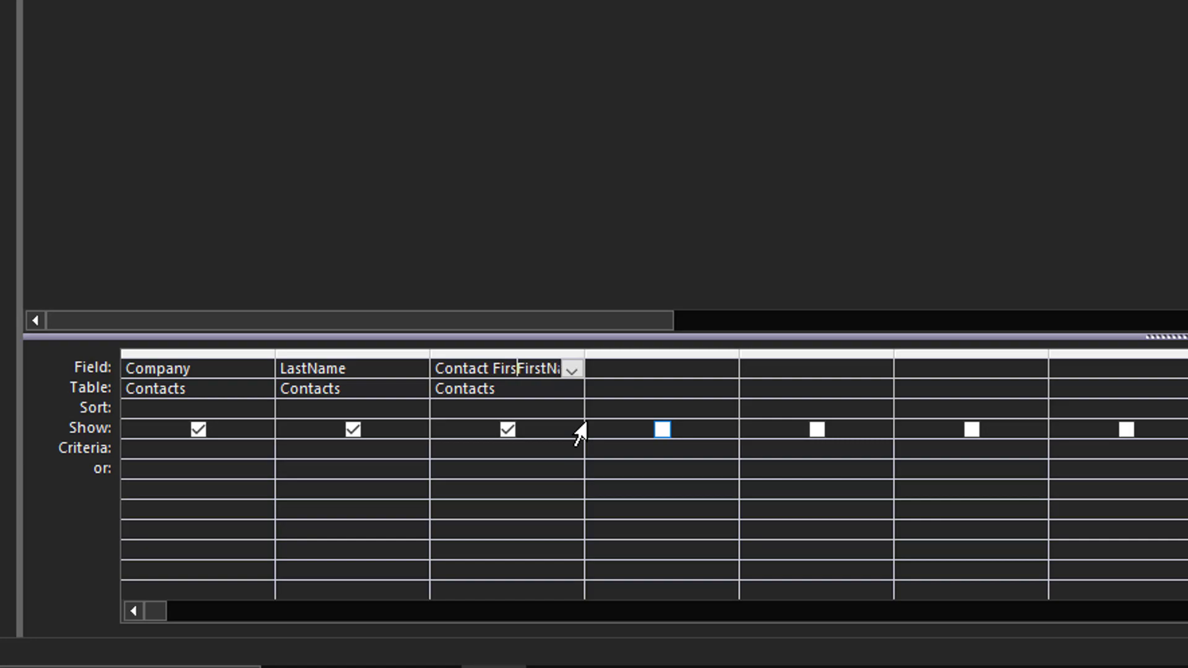
type("ame:")
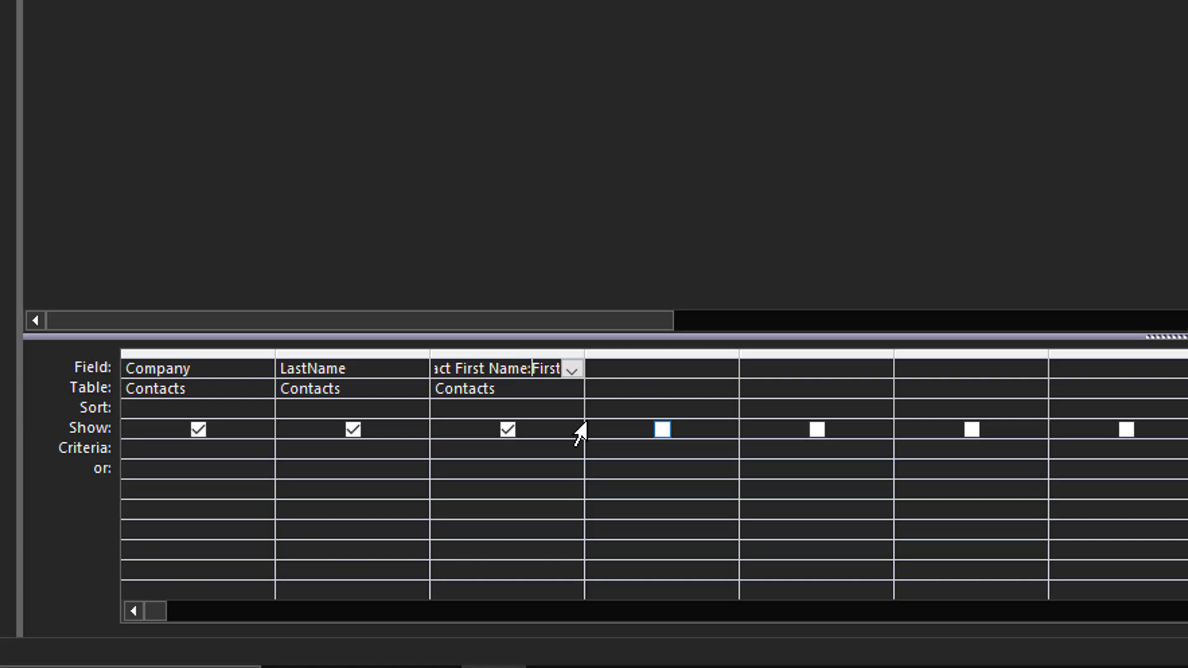
key("End")
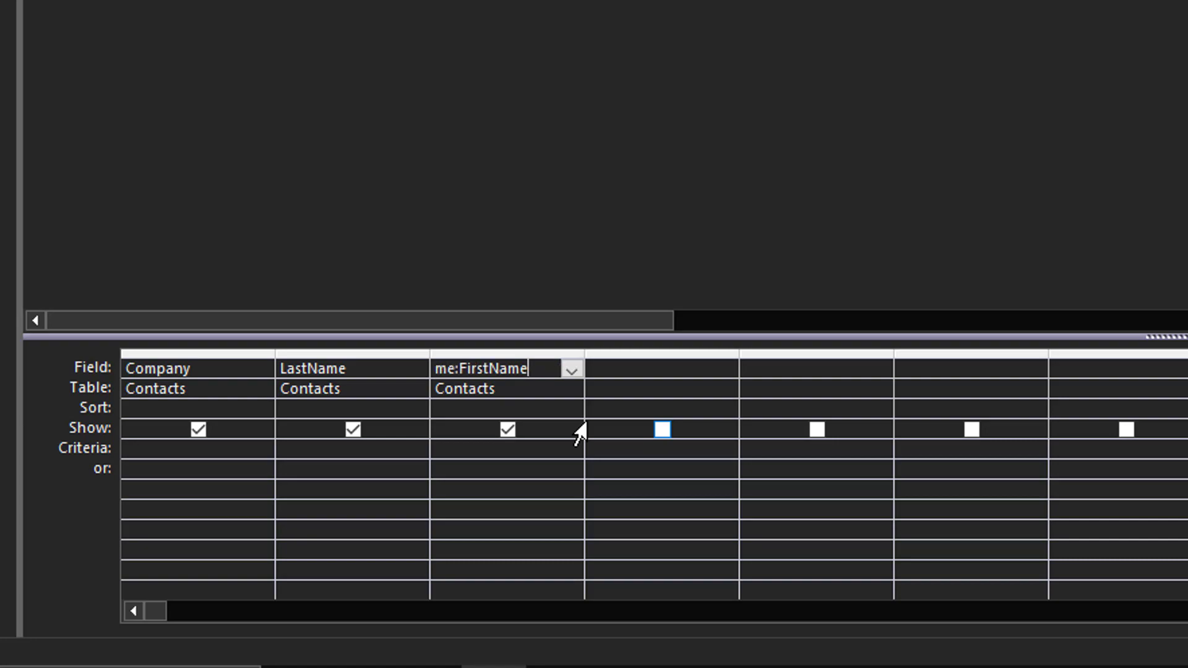
type("]")
key("Left")
key("Left")
key("Left")
key("Left")
key("Left")
key("Left")
key("Left")
key("Left")
key("Left")
key("Left")
type("[")
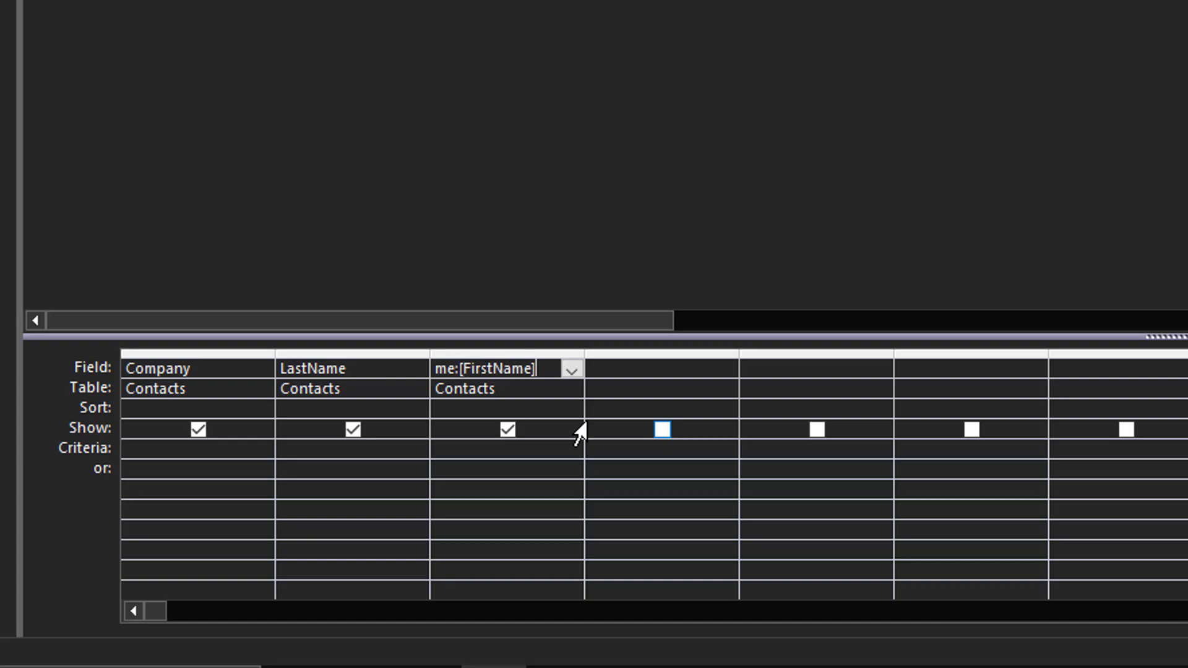
key("End")
type("& \"\"")
key("BackSpace")
key("BackSpace")
type("\"\"")
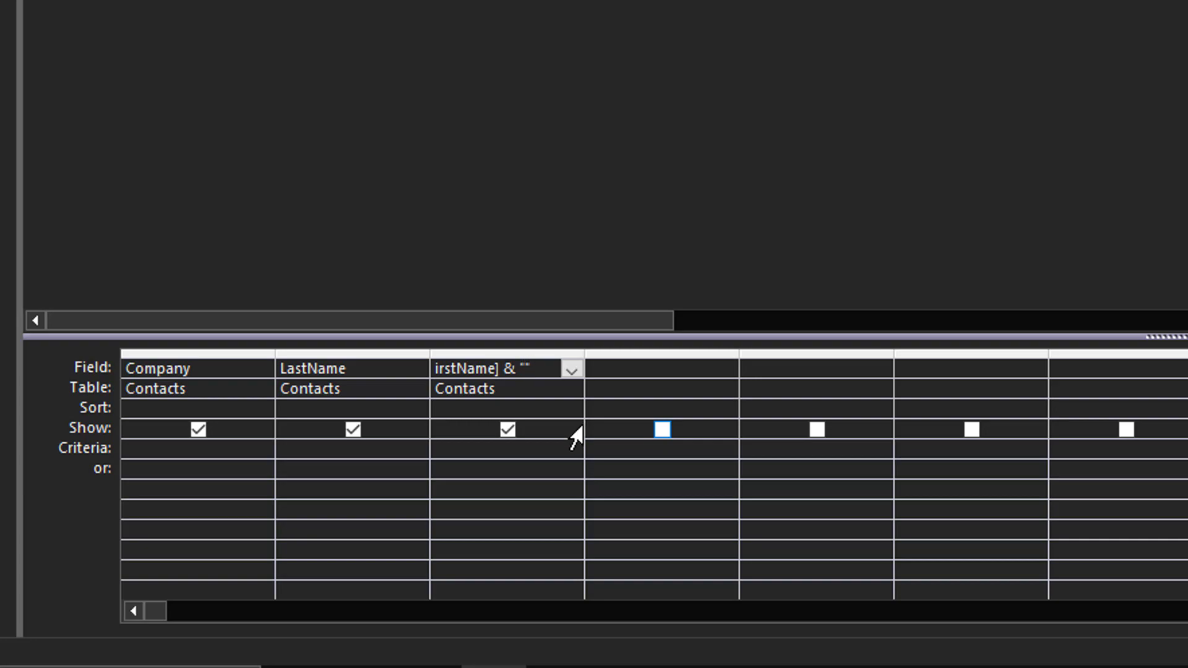
left_click(508, 391)
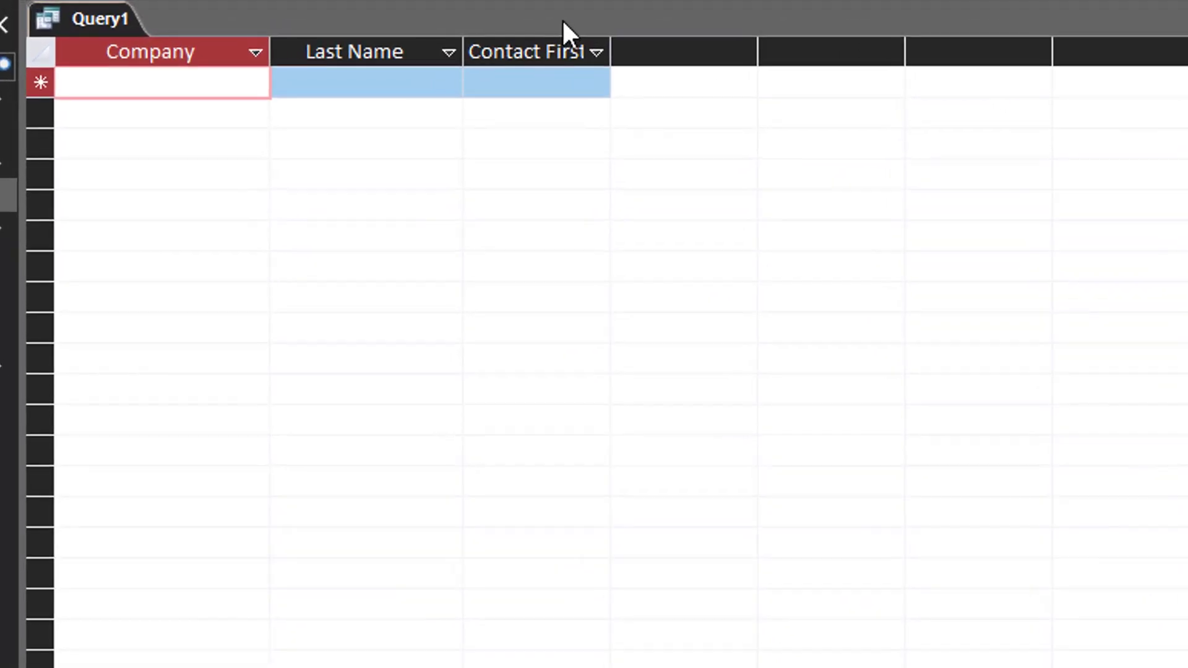
left_click_drag(625, 55, 842, 52)
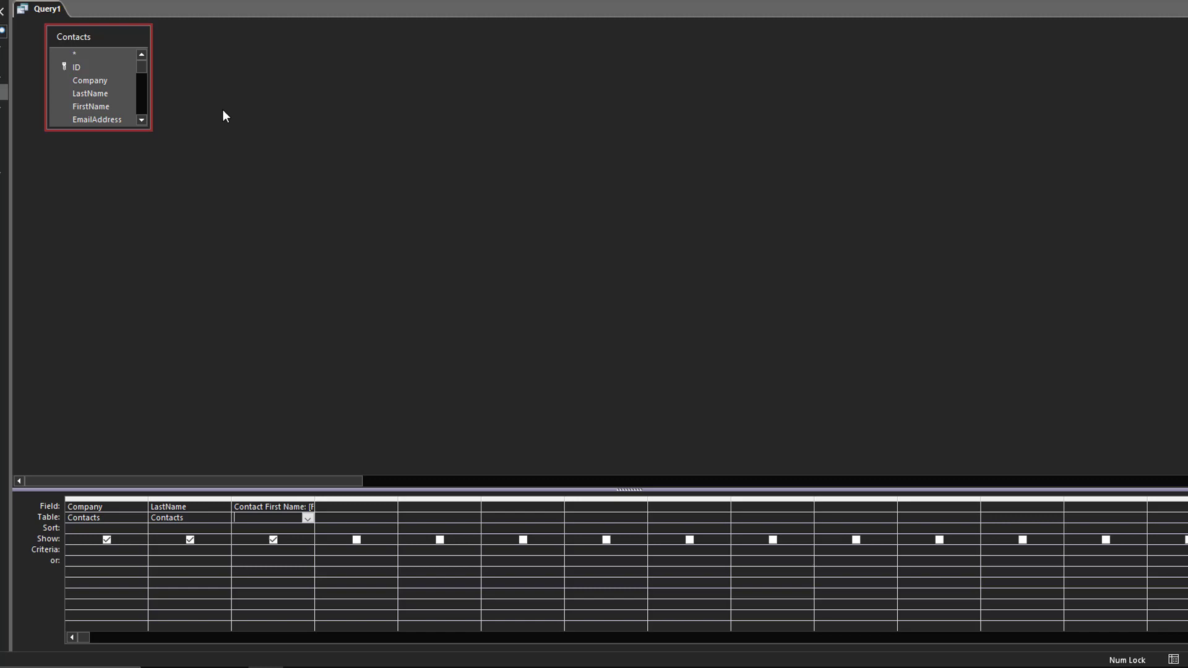
Make a short drag near the top of the Query1 window
left_click_drag(145, 67, 146, 93)
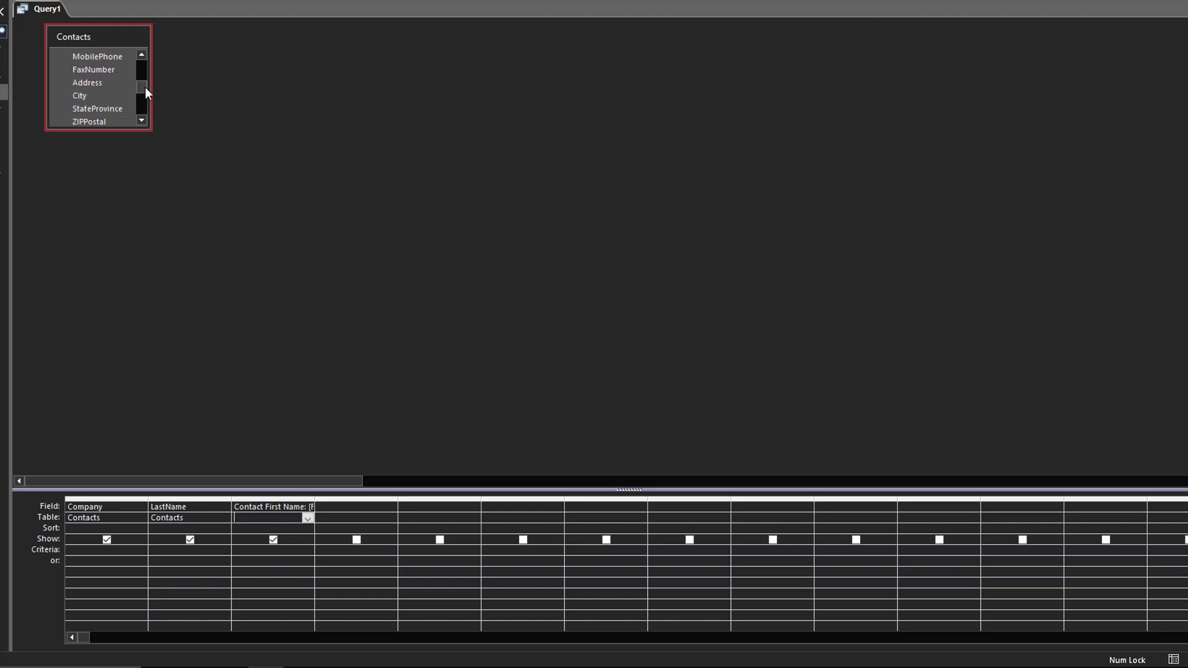